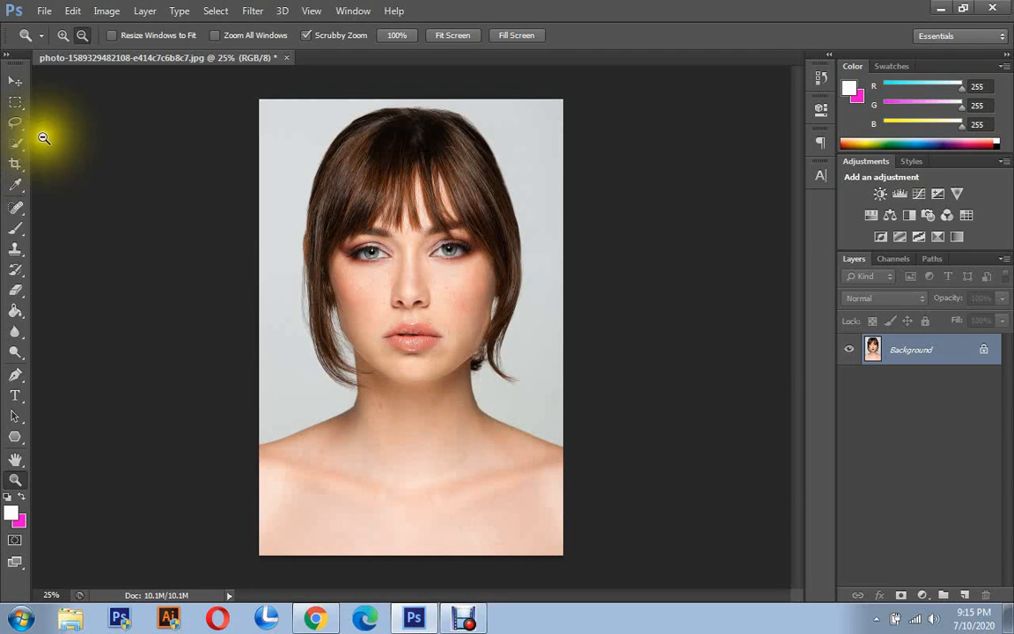
{"action": "left_click", "coordinate": [379, 230]}
{"action": "left_click", "coordinate": [463, 328]}
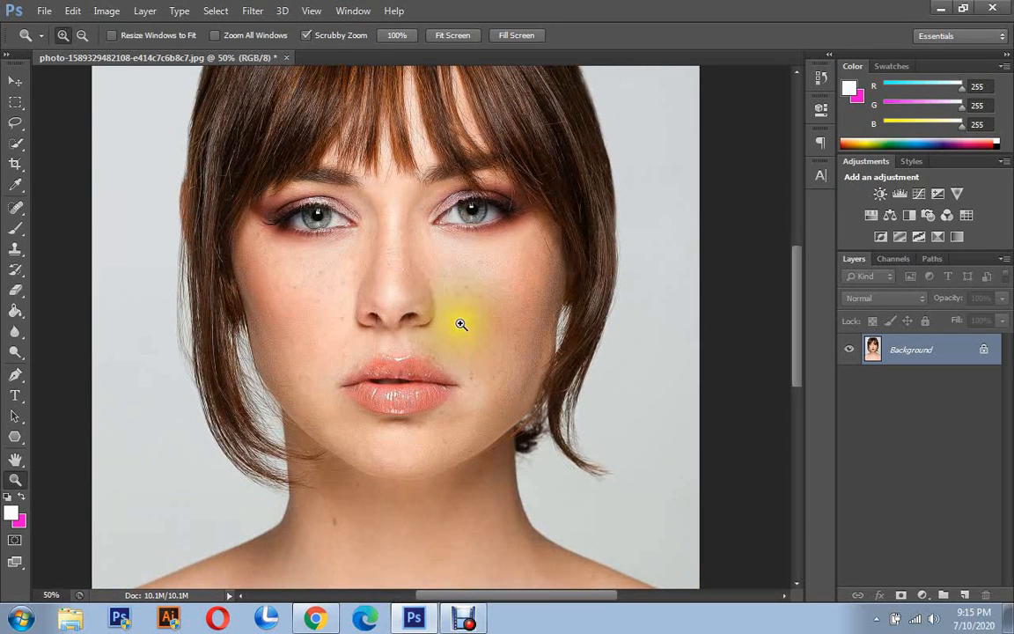
{"action": "left_click", "coordinate": [82, 35]}
{"action": "left_click", "coordinate": [328, 236]}
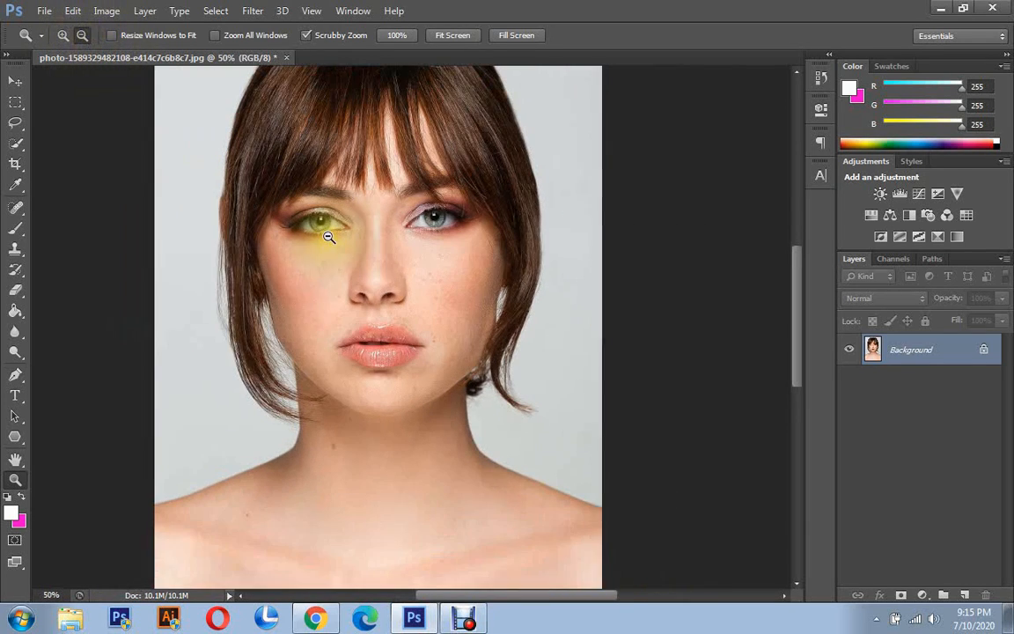
{"action": "left_click", "coordinate": [328, 236]}
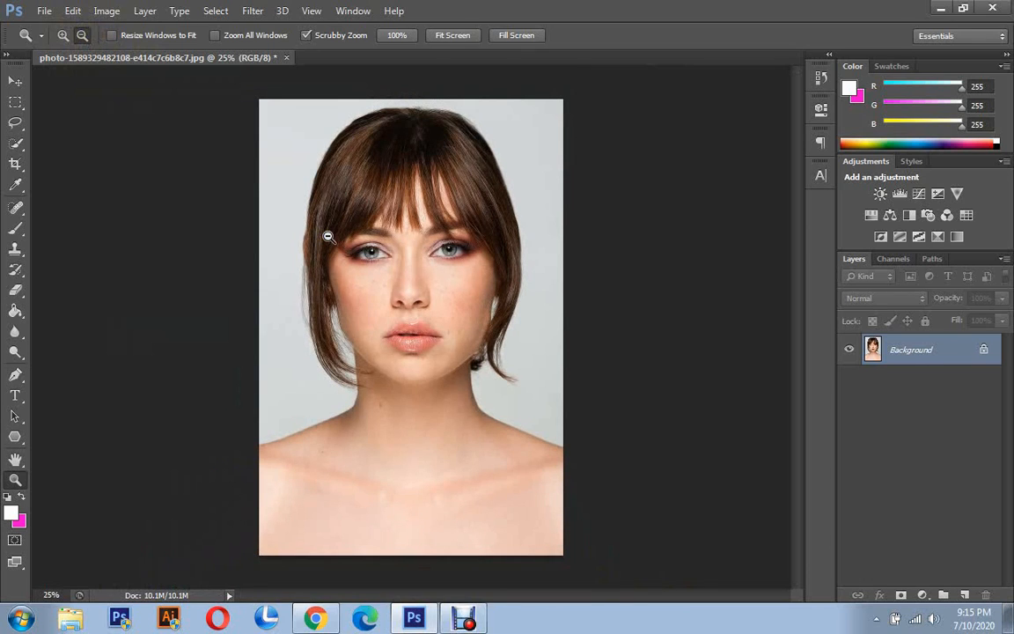
Add a Curves adjustment layer above the Background and rename it dodge.
{"action": "left_click", "coordinate": [924, 594]}
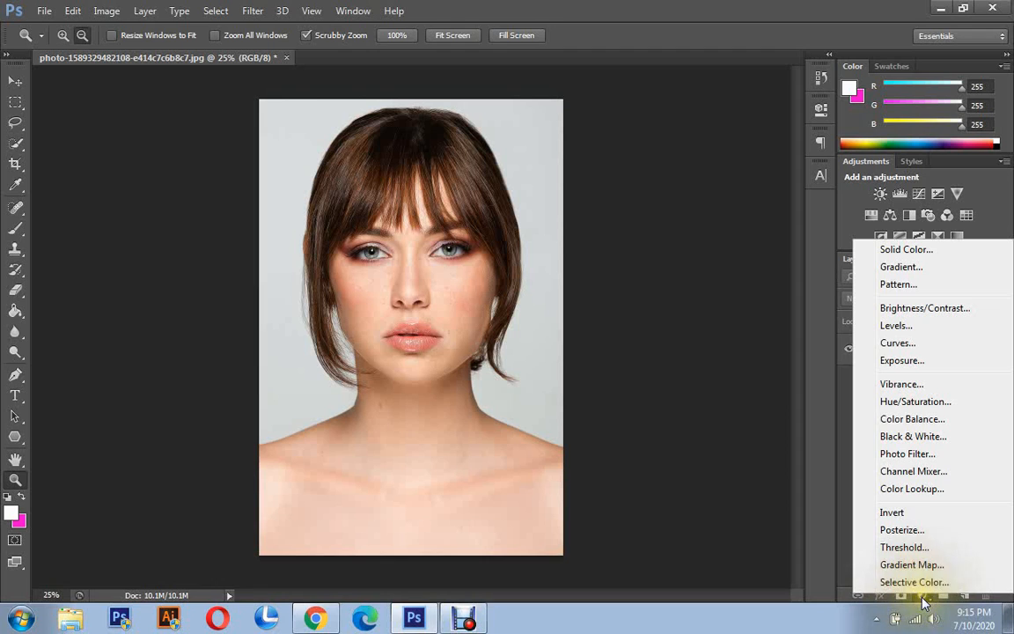
{"action": "left_click", "coordinate": [898, 344]}
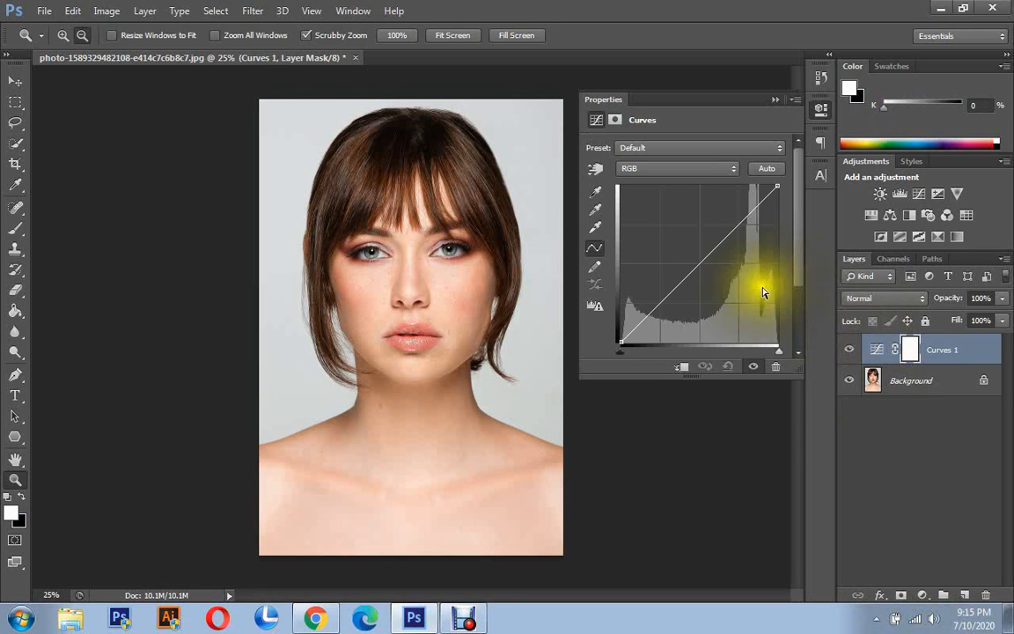
{"action": "left_click", "coordinate": [773, 103]}
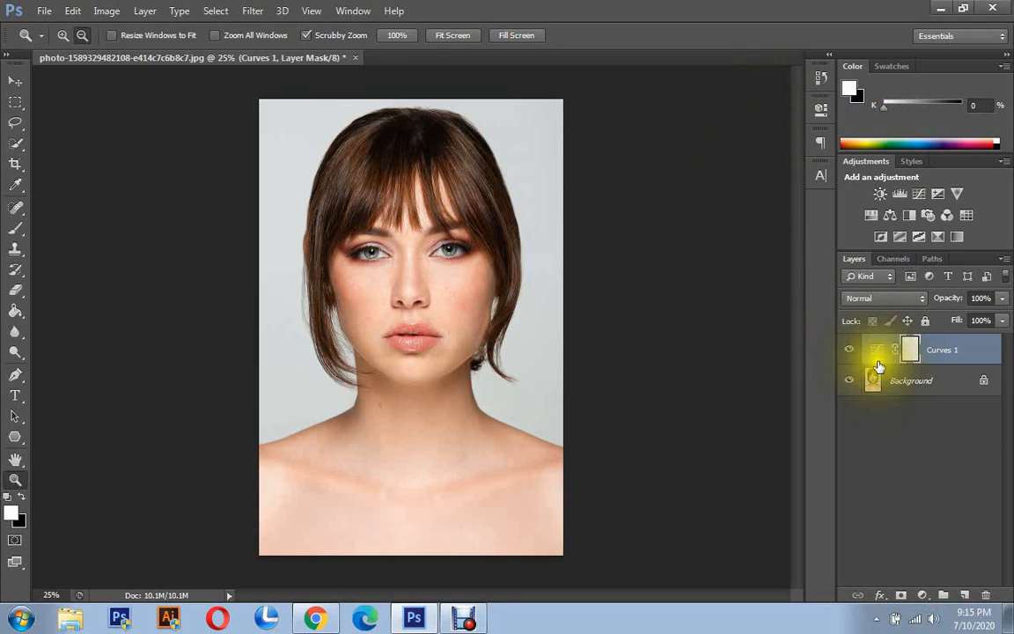
{"action": "double_click", "coordinate": [940, 352]}
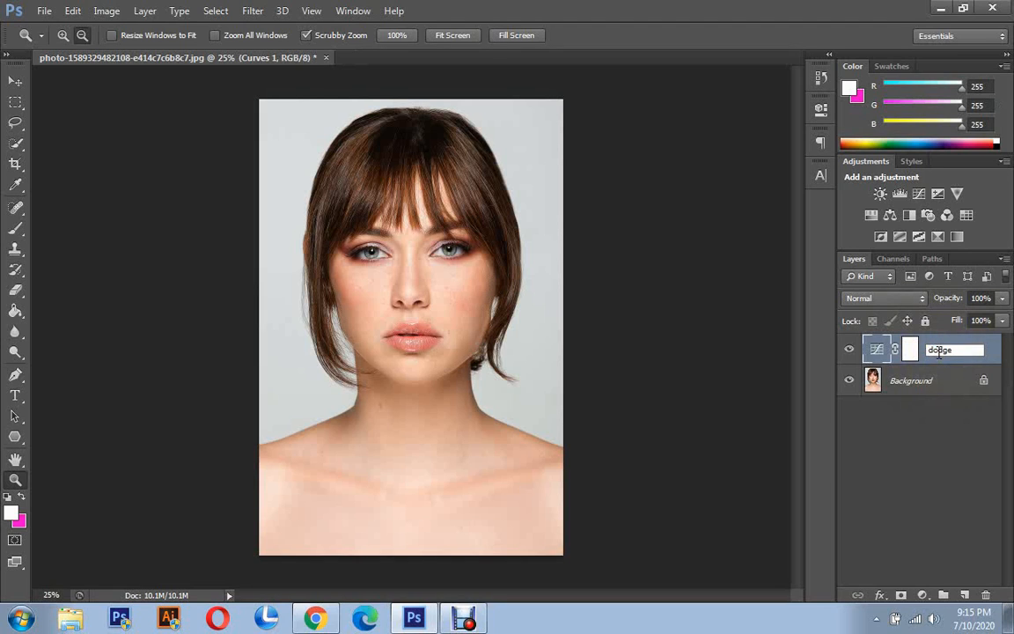
{"action": "type", "text": "dodge"}
{"action": "left_click", "coordinate": [931, 429]}
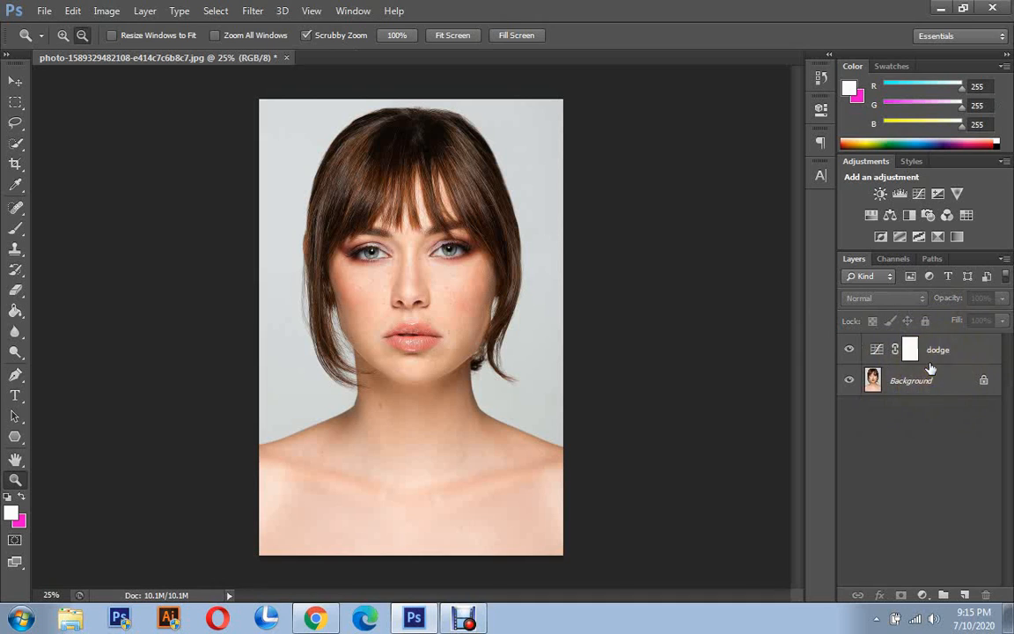
Add a second Curves adjustment layer above the dodge layer and rename it burn.
{"action": "left_click", "coordinate": [931, 361]}
{"action": "left_click", "coordinate": [922, 595]}
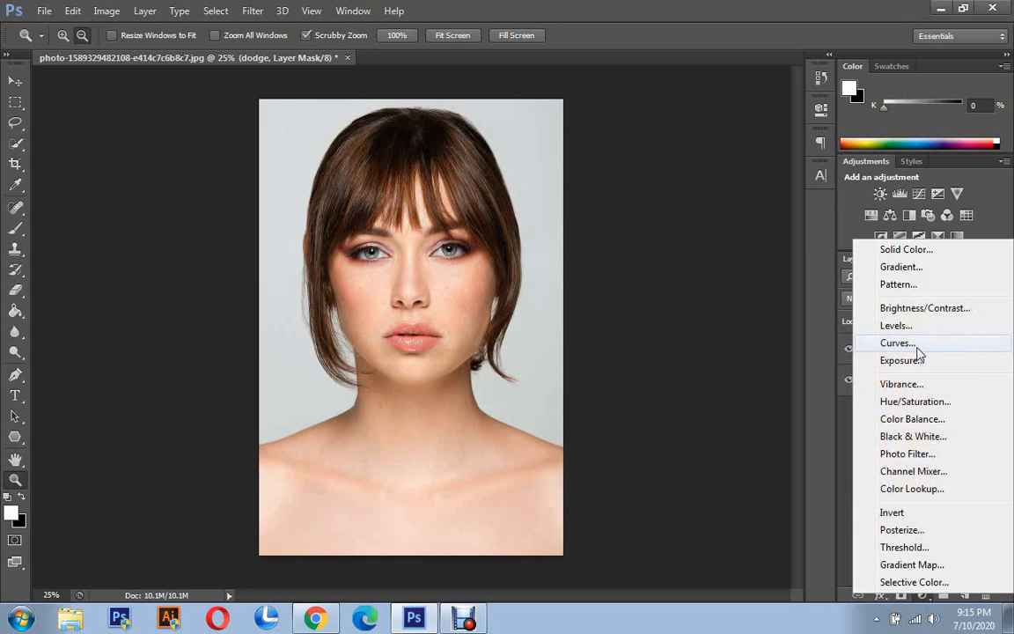
{"action": "left_click", "coordinate": [907, 343]}
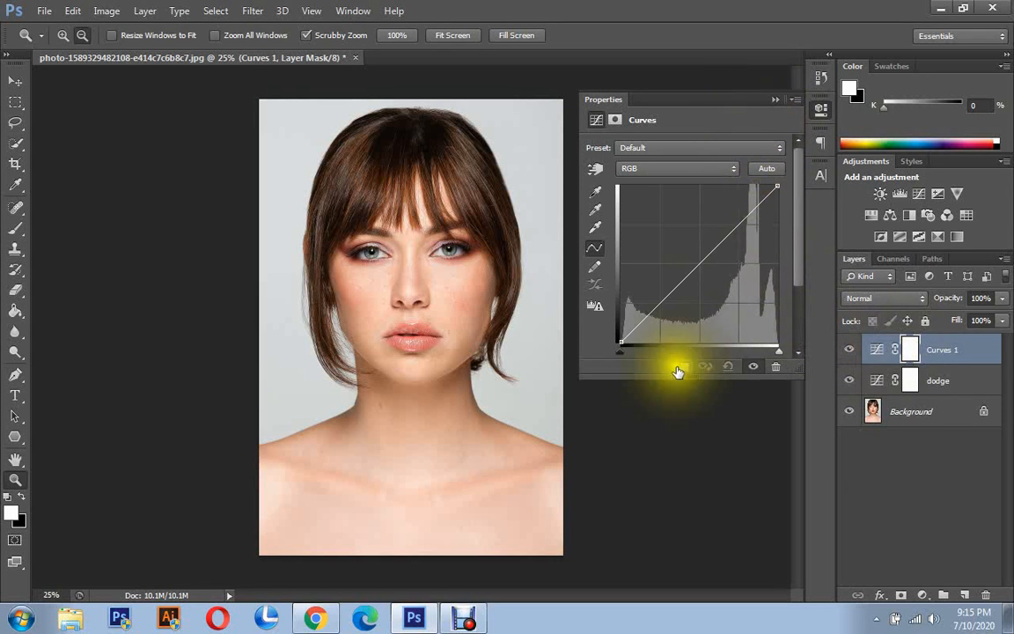
{"action": "left_click", "coordinate": [773, 100]}
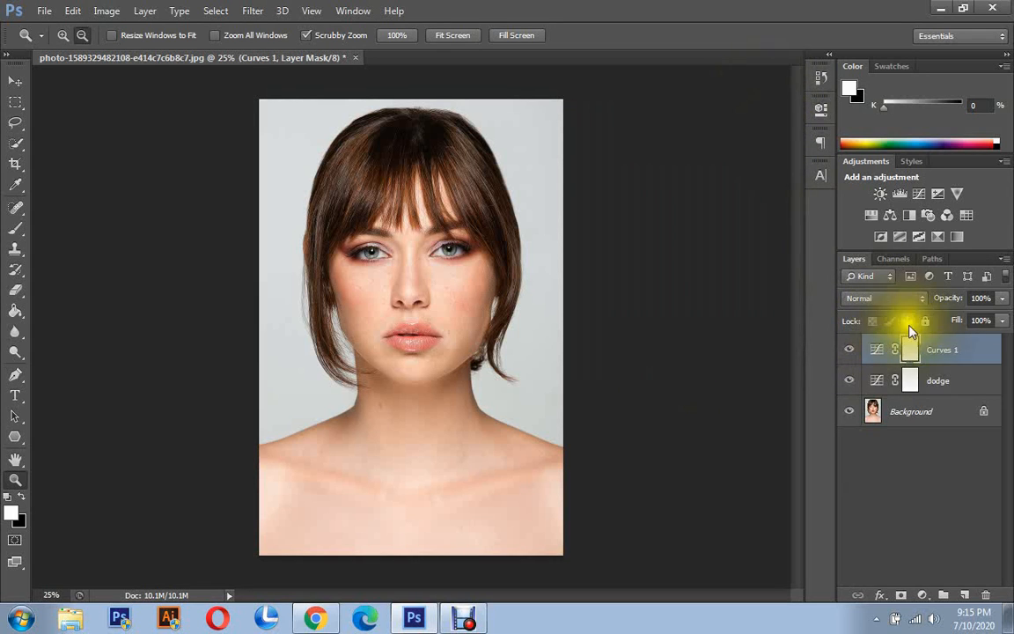
{"action": "double_click", "coordinate": [941, 350]}
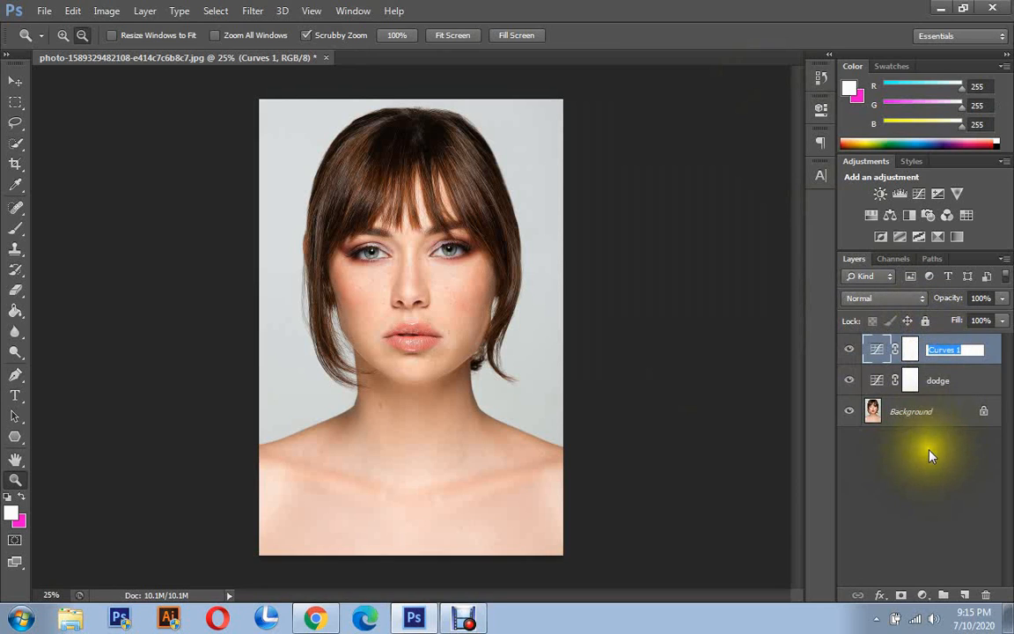
{"action": "type", "text": "burn"}
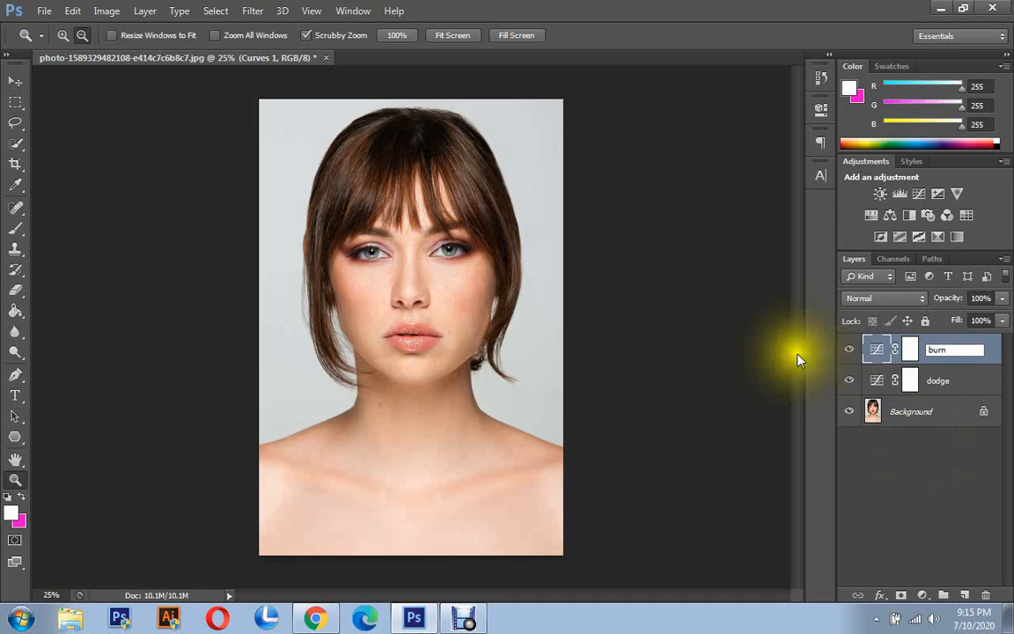
{"action": "left_click", "coordinate": [922, 448]}
Set the dodge layer's blend mode to Screen and the burn layer's blend mode to Multiply.
{"action": "left_click", "coordinate": [932, 386]}
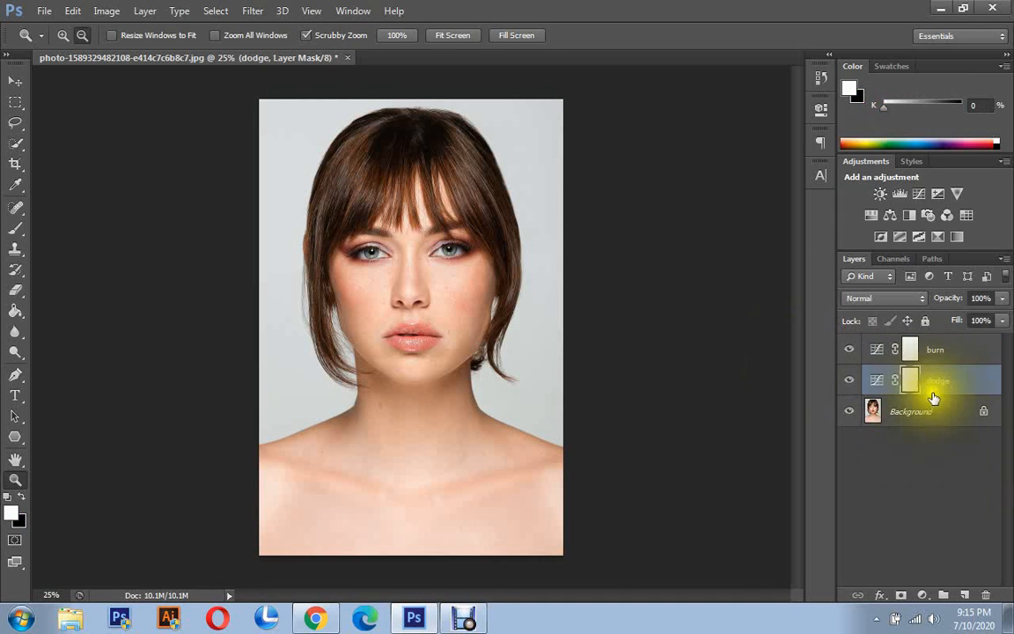
{"action": "left_click", "coordinate": [875, 300]}
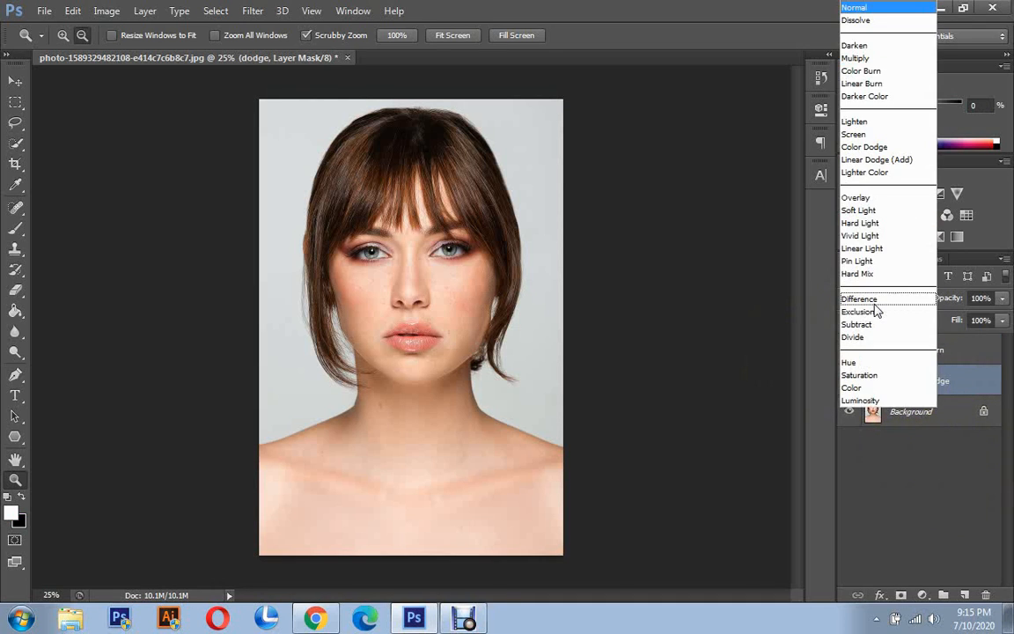
{"action": "left_click", "coordinate": [853, 134]}
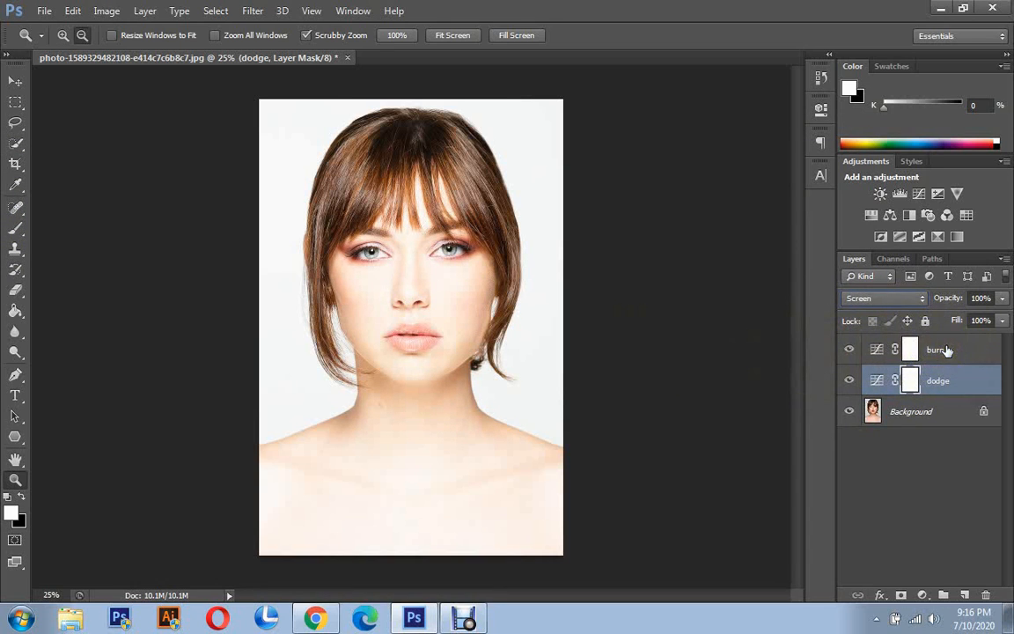
{"action": "left_click", "coordinate": [943, 350]}
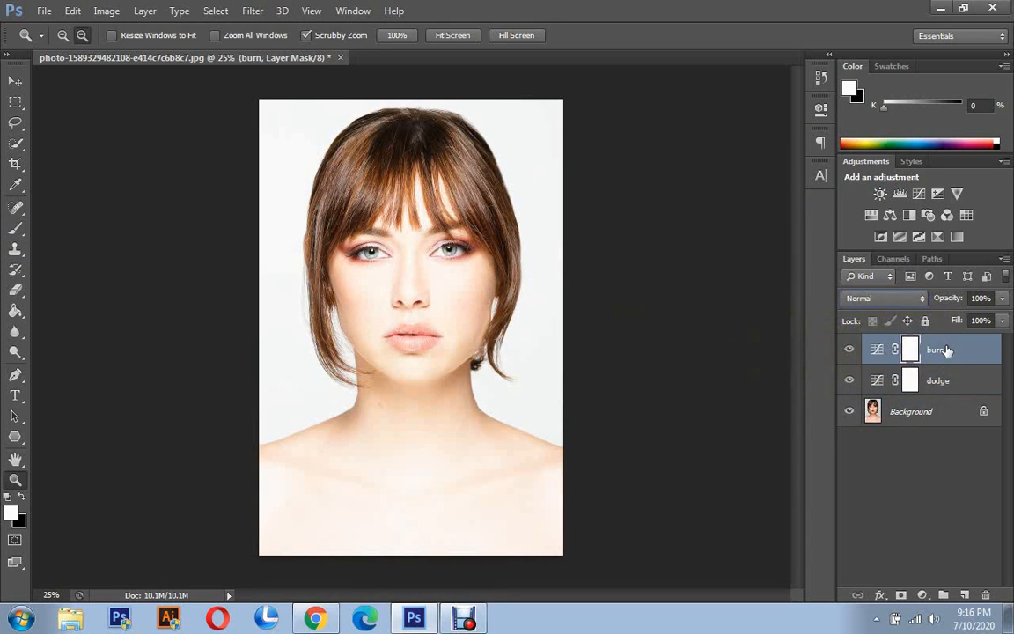
{"action": "left_click", "coordinate": [879, 300]}
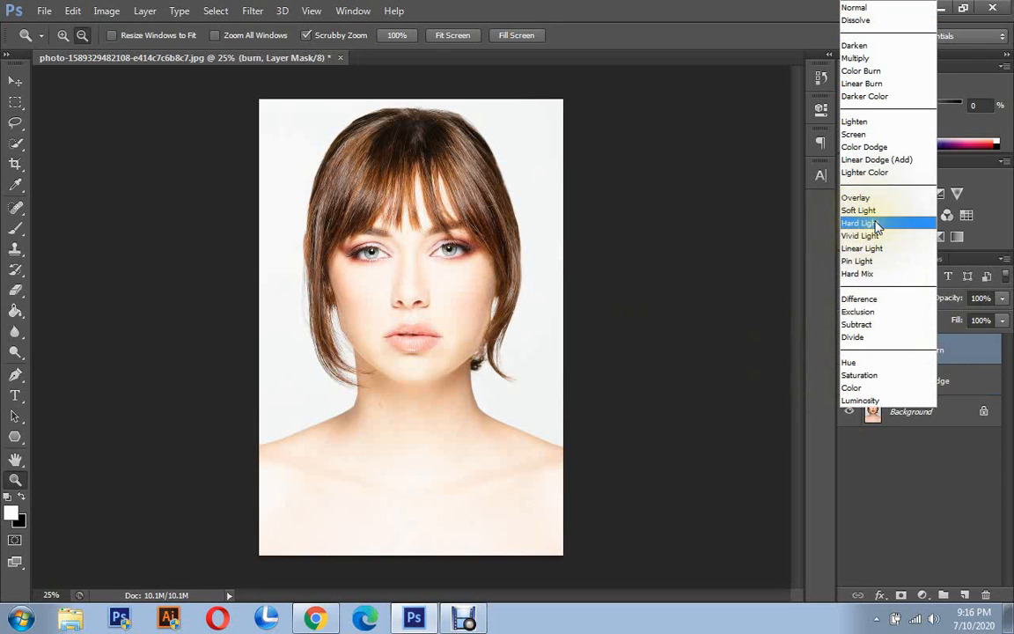
{"action": "left_click", "coordinate": [867, 60]}
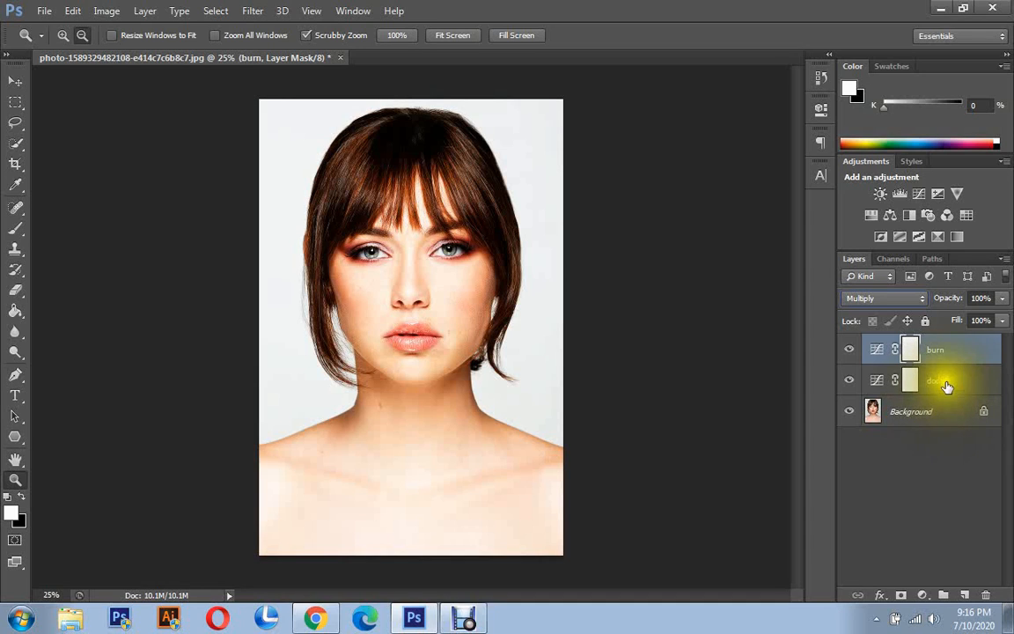
Group the burn and dodge layers with the default group settings and expand the group to show both layers.
{"action": "left_click", "coordinate": [944, 384], "text": "shift"}
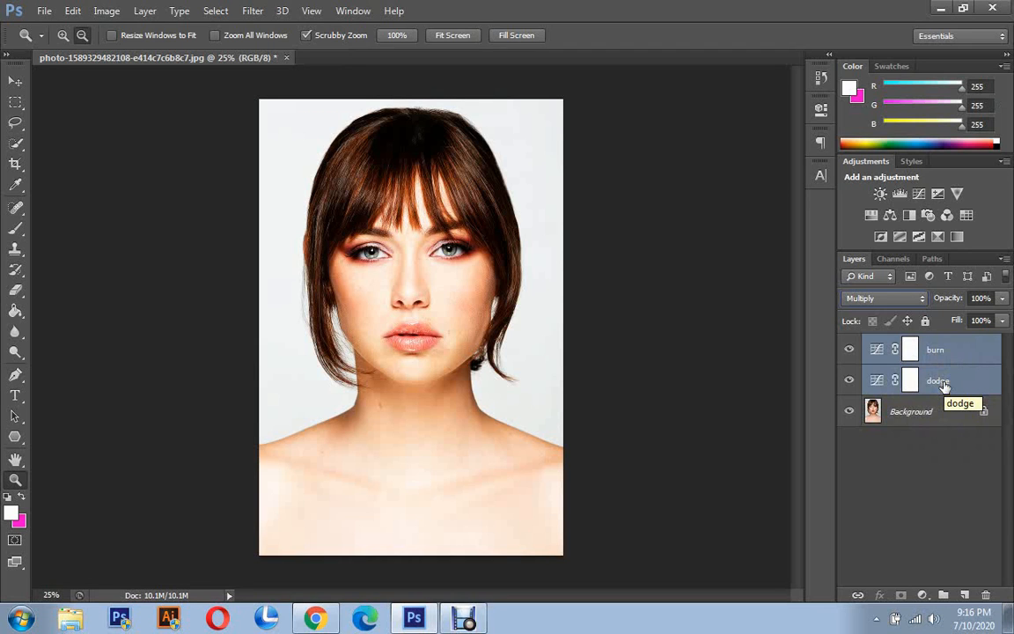
{"action": "right_click", "coordinate": [945, 384]}
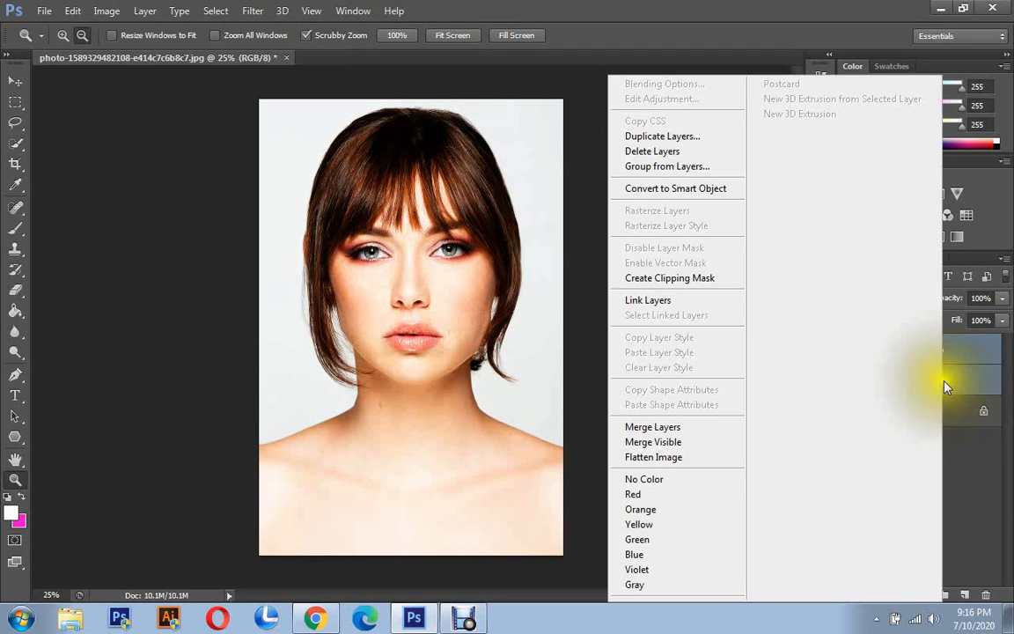
{"action": "left_click", "coordinate": [695, 179]}
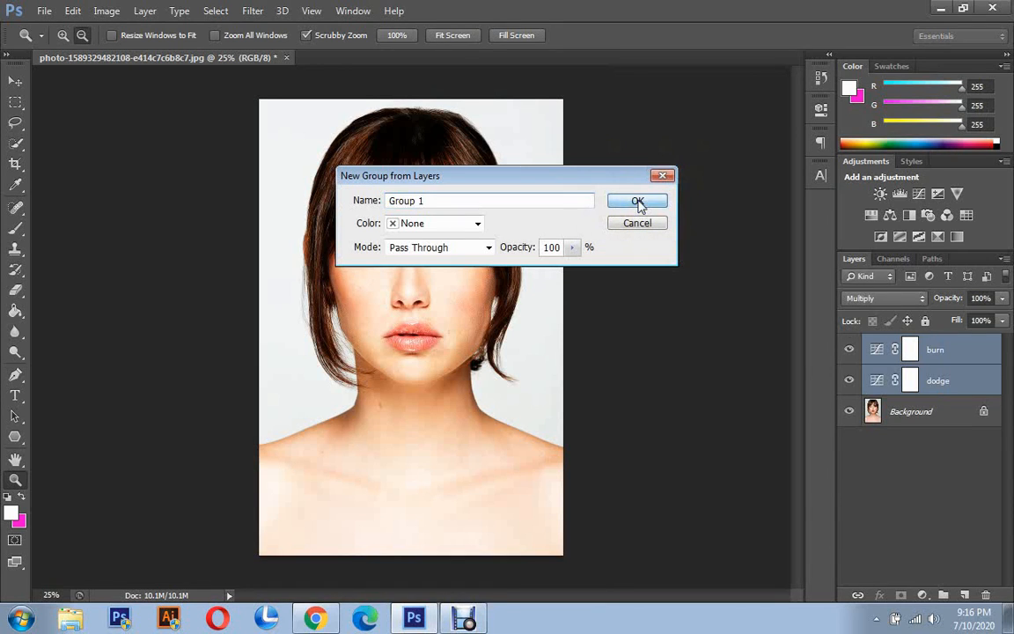
{"action": "left_click", "coordinate": [638, 202]}
{"action": "left_click", "coordinate": [875, 349]}
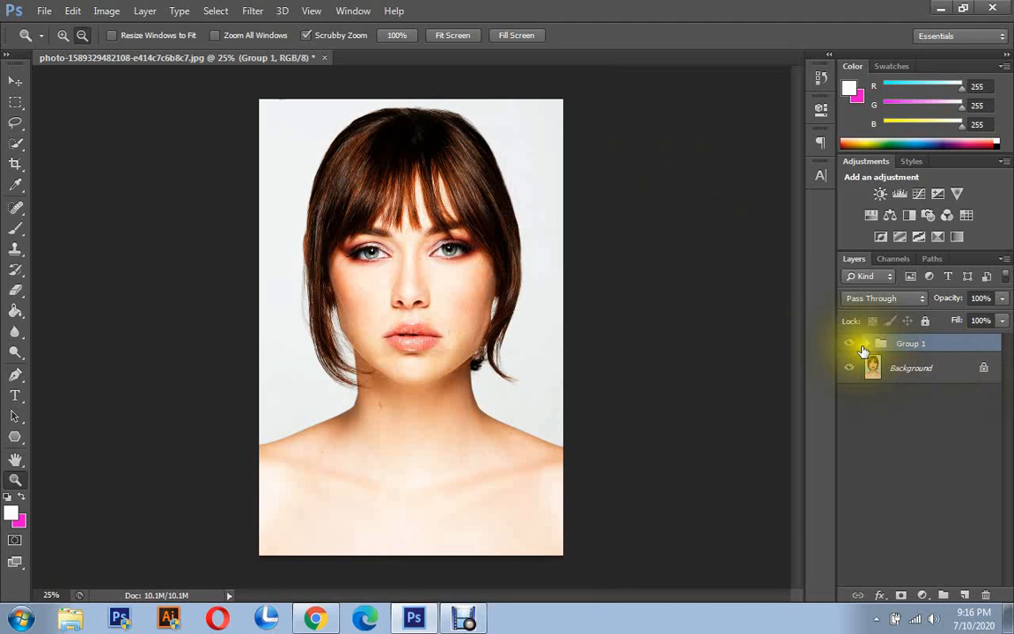
{"action": "left_click", "coordinate": [866, 345]}
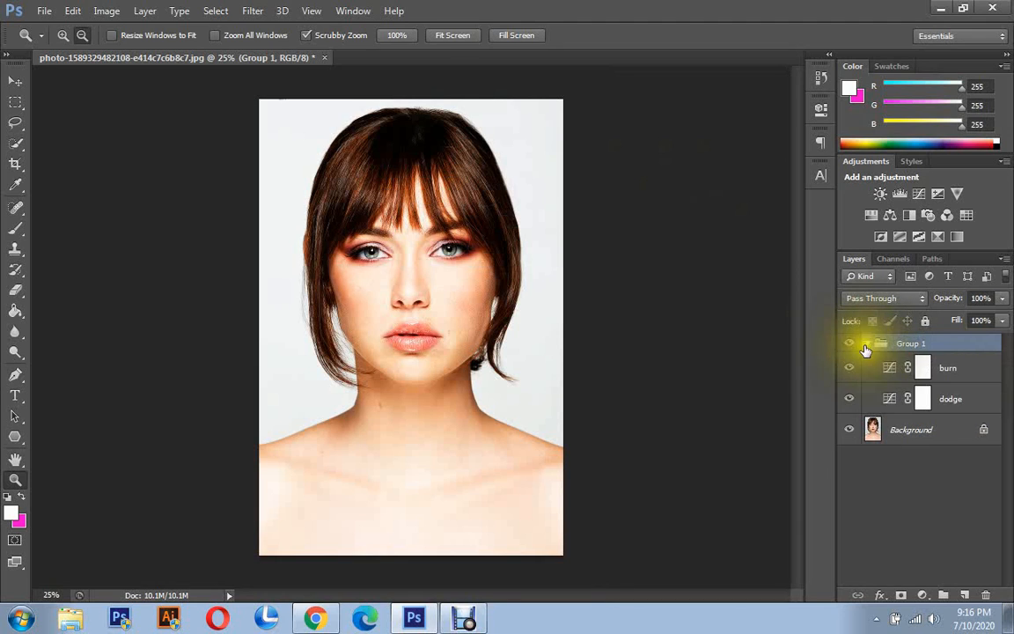
{"action": "left_click", "coordinate": [867, 346]}
{"action": "left_click", "coordinate": [867, 346]}
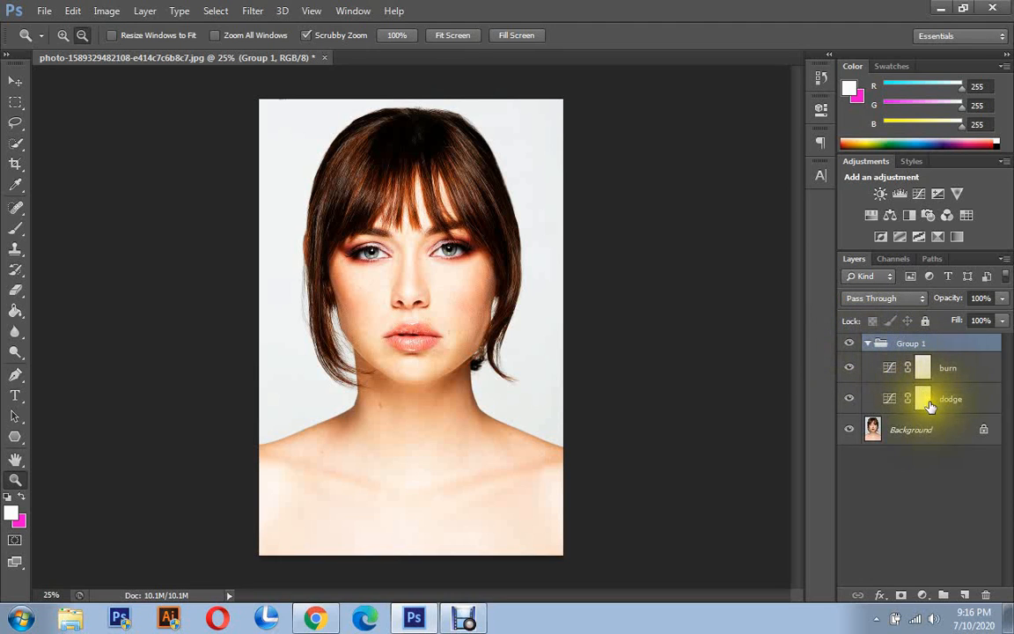
Open the dodge layer's Blending Options and raise the Underlying Layer black threshold of Blend If to 141.
{"action": "left_click", "coordinate": [974, 402]}
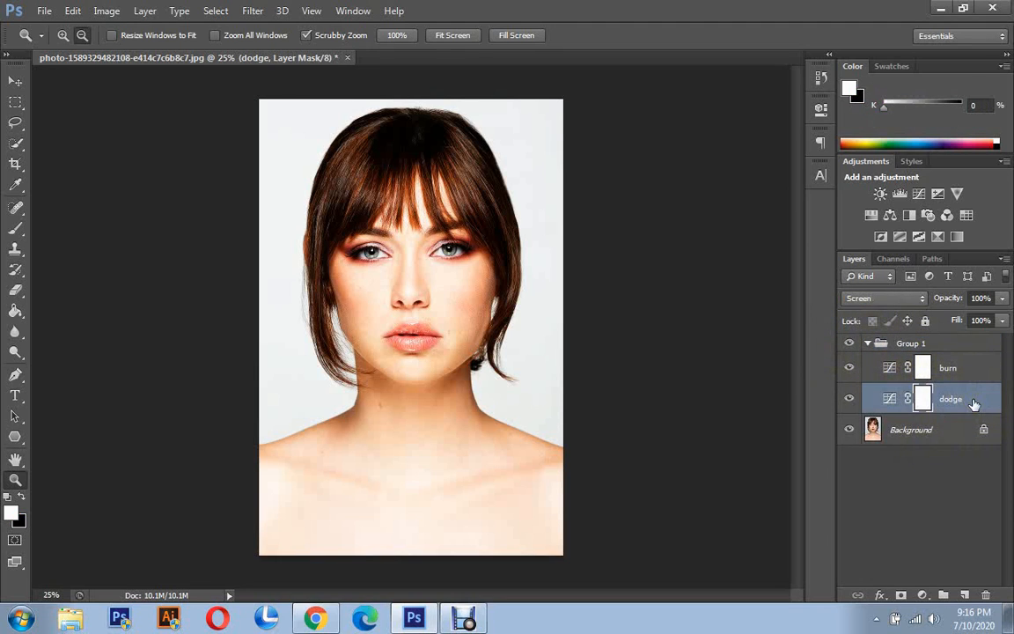
{"action": "right_click", "coordinate": [974, 401]}
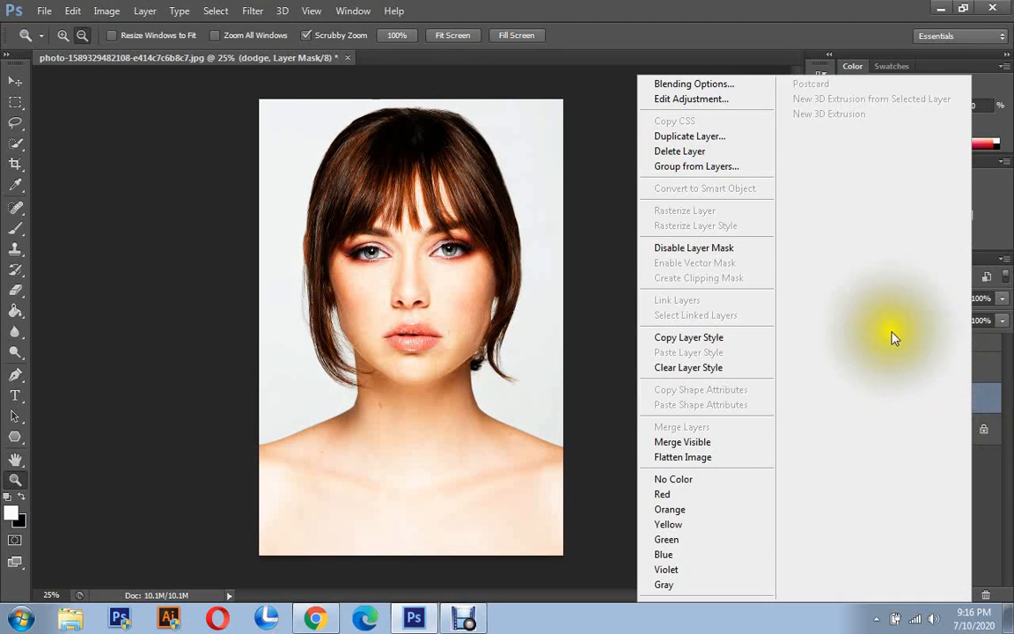
{"action": "left_click", "coordinate": [725, 86]}
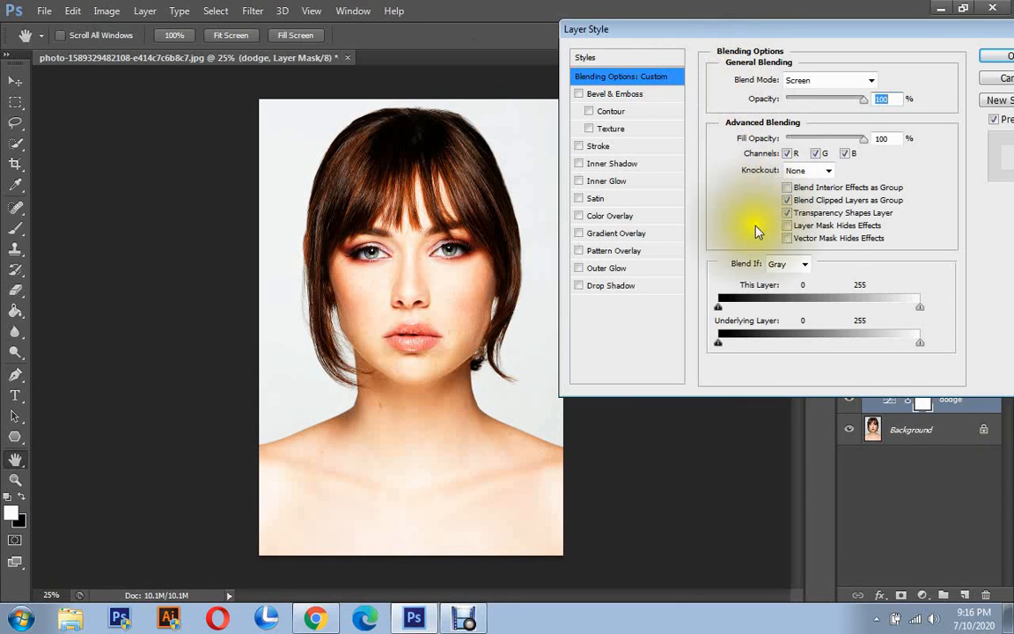
{"action": "left_click", "coordinate": [717, 342]}
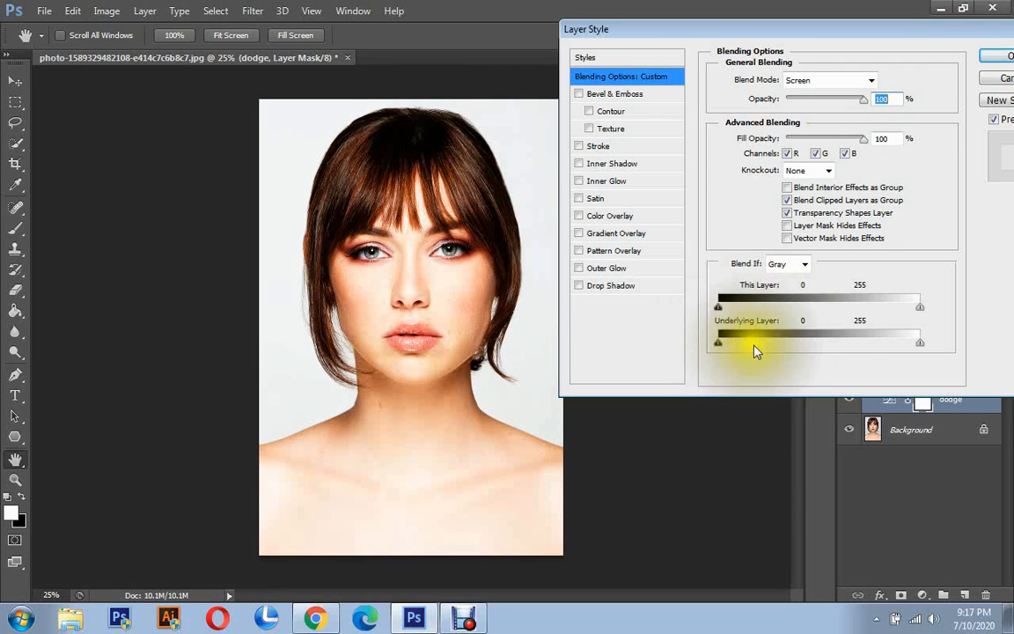
{"action": "left_click", "coordinate": [919, 345]}
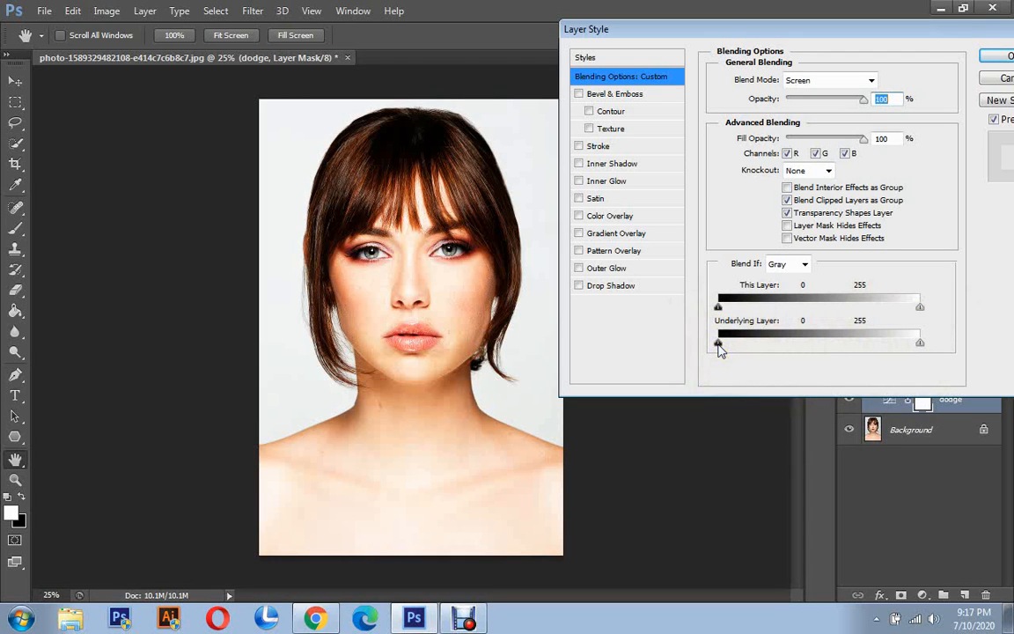
{"action": "left_click_drag", "start_coordinate": [719, 343], "coordinate": [828, 340]}
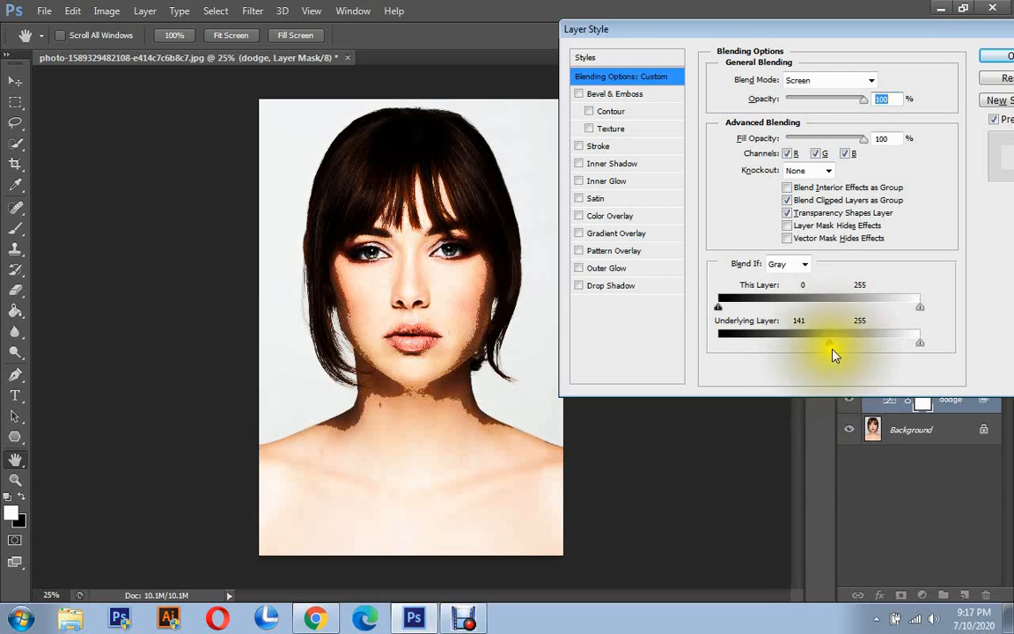
Split the dodge layer's Underlying Layer black threshold and spread the transition range to 177 / 255.
{"action": "key", "text": "alt"}
{"action": "left_click_drag", "start_coordinate": [832, 344], "coordinate": [898, 342]}
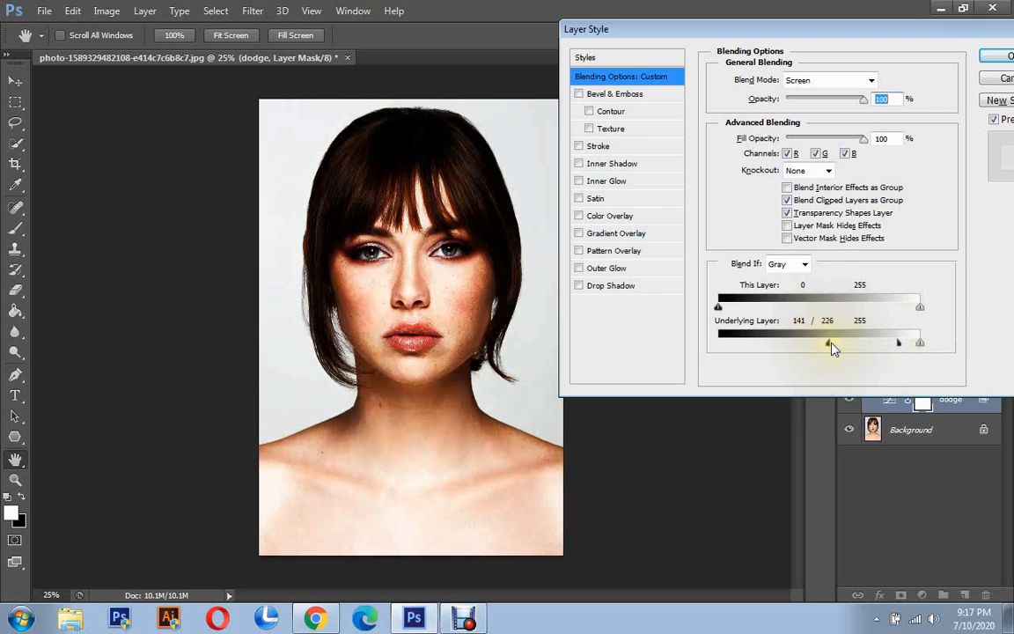
{"action": "left_click_drag", "start_coordinate": [841, 347], "coordinate": [868, 343]}
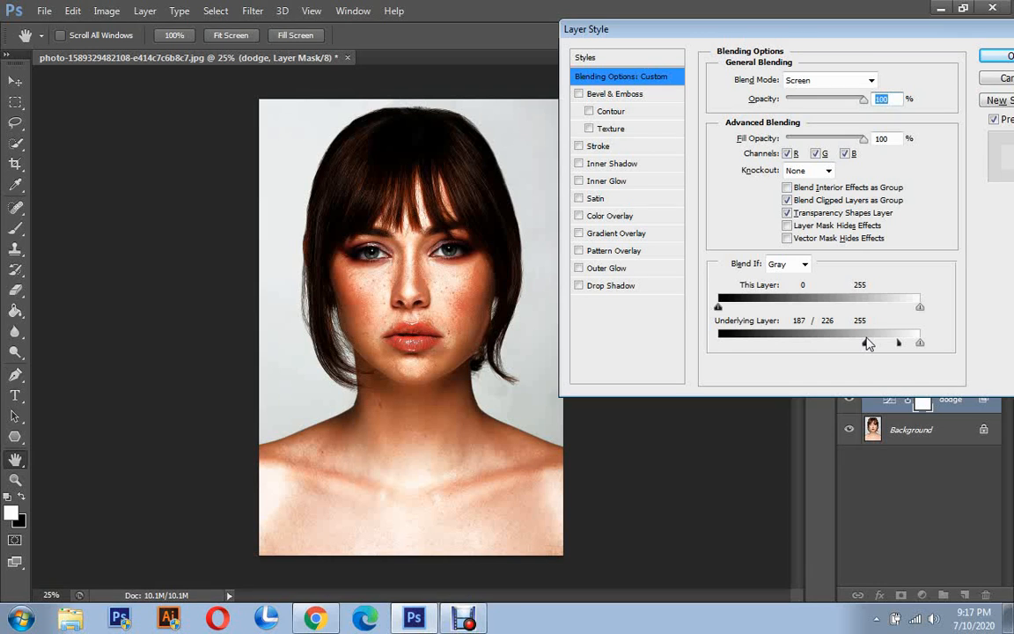
{"action": "mouse_move", "coordinate": [868, 343]}
{"action": "left_mouse_down"}
{"action": "mouse_move", "coordinate": [856, 344]}
{"action": "mouse_move", "coordinate": [878, 350]}
{"action": "mouse_move", "coordinate": [859, 352]}
{"action": "left_mouse_up"}
{"action": "left_click_drag", "start_coordinate": [864, 350], "coordinate": [956, 346]}
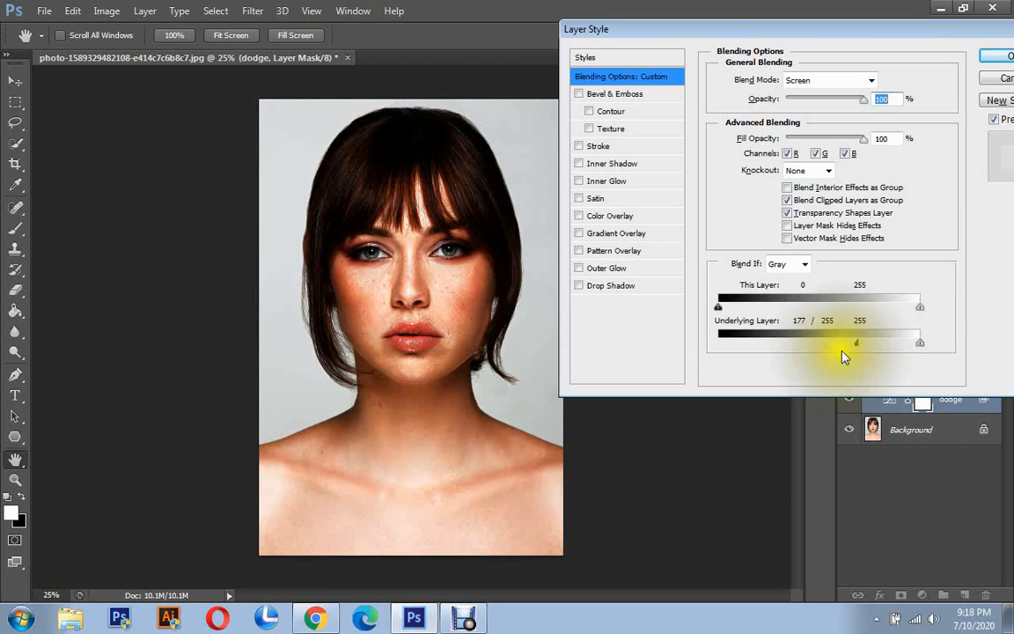
Set the dodge layer's Underlying Layer black threshold to a single, unsplit value of 198.
{"action": "mouse_move", "coordinate": [856, 344]}
{"action": "left_mouse_down"}
{"action": "mouse_move", "coordinate": [799, 348]}
{"action": "mouse_move", "coordinate": [931, 350]}
{"action": "mouse_move", "coordinate": [875, 344]}
{"action": "left_mouse_up"}
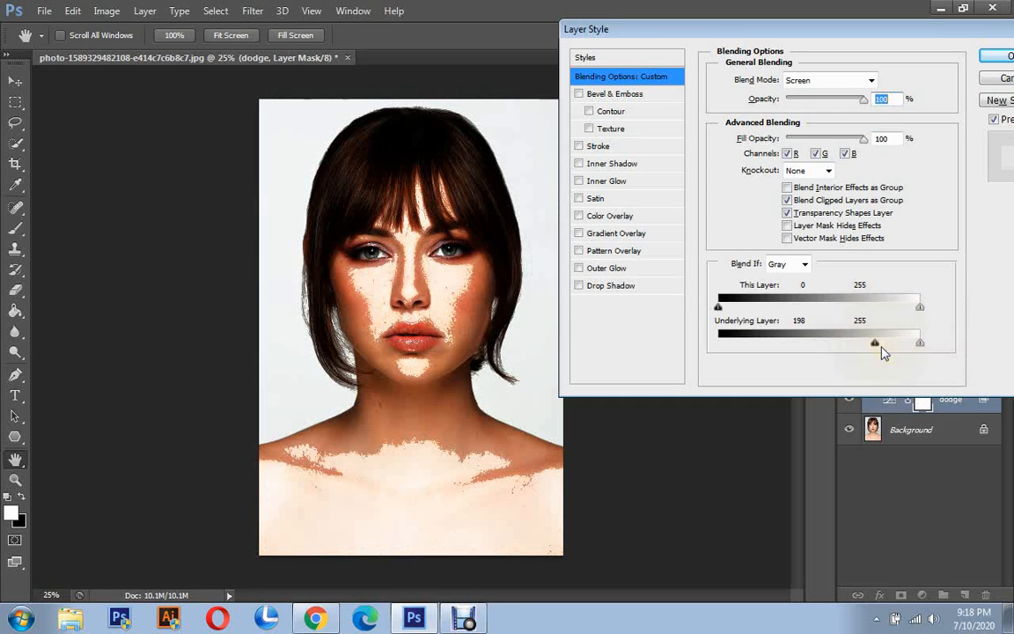
Try an unsplit Underlying Layer black threshold of 86 on the dodge layer and close its Blending Options.
{"action": "left_click_drag", "start_coordinate": [873, 346], "coordinate": [736, 350]}
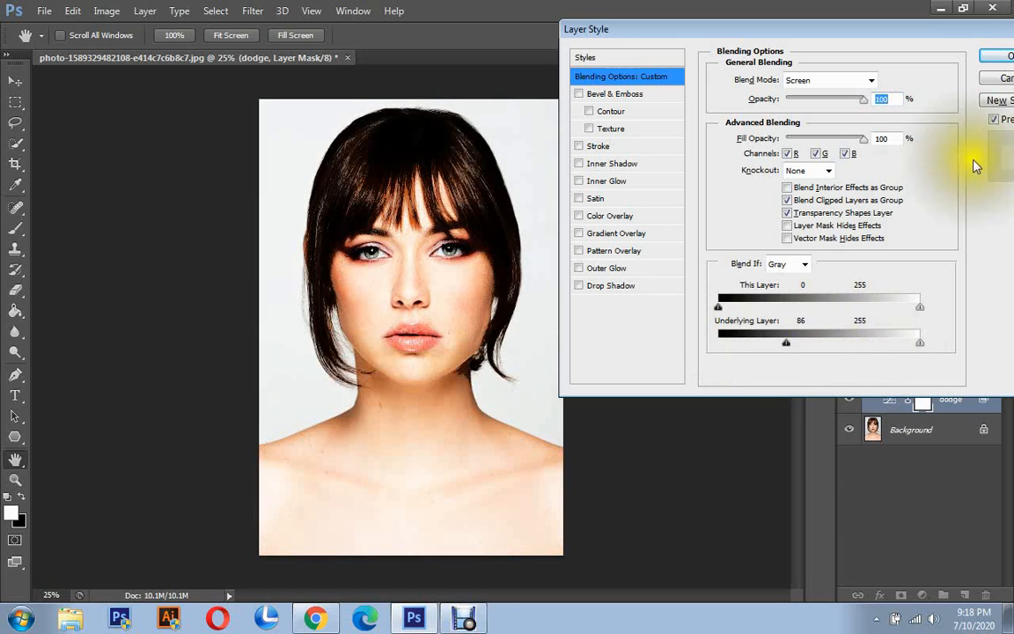
{"action": "left_click", "coordinate": [1000, 56]}
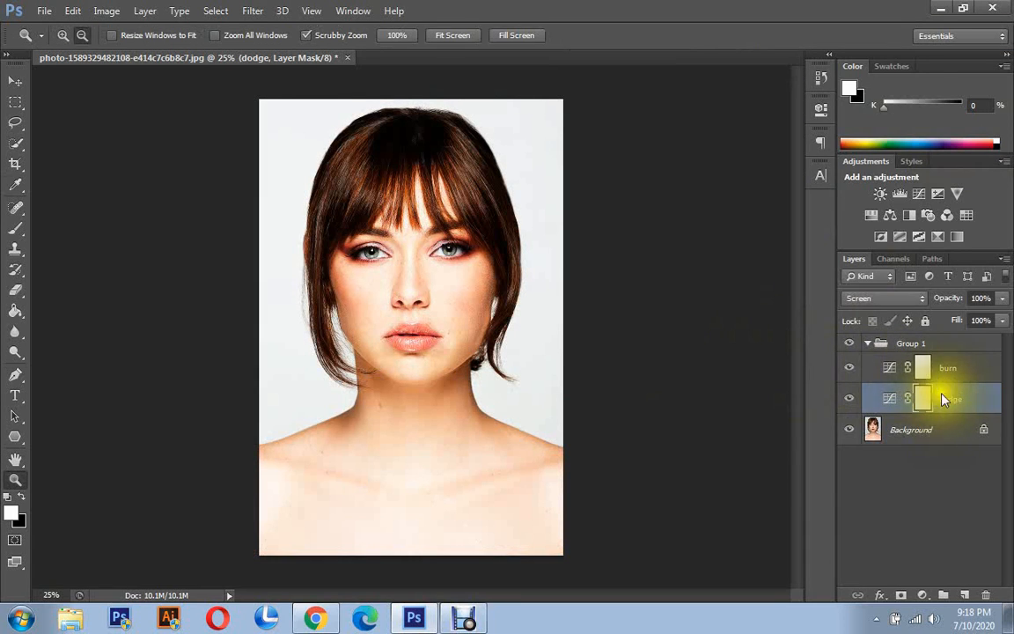
Split the dodge layer's Underlying Layer black threshold in Blend If to 183 / 228 and apply the Blending Options.
{"action": "right_click", "coordinate": [943, 399]}
{"action": "left_click", "coordinate": [630, 85]}
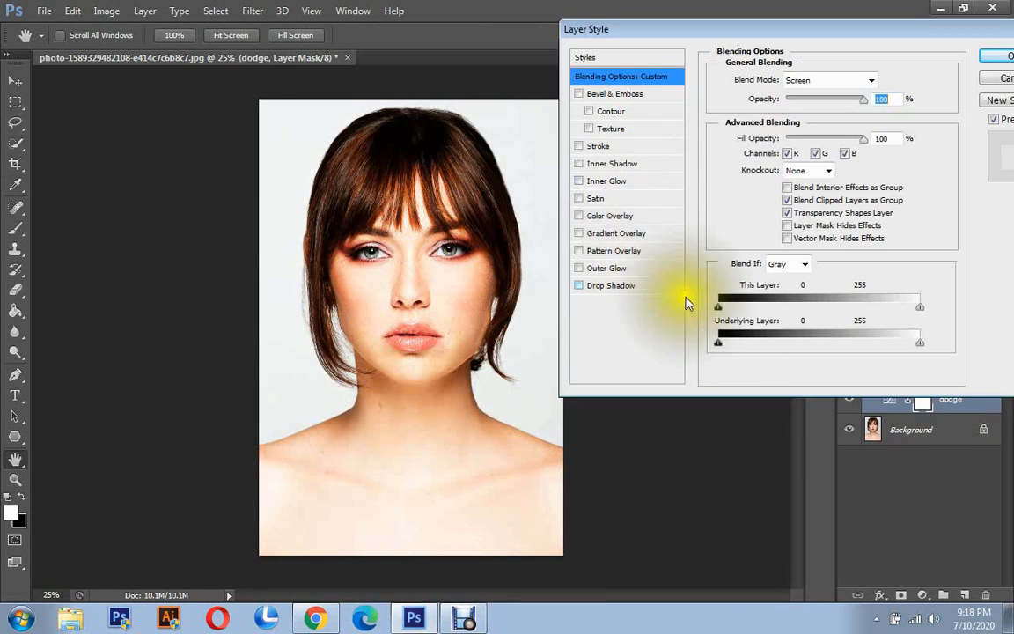
{"action": "left_click_drag", "start_coordinate": [718, 345], "coordinate": [899, 343]}
{"action": "left_click_drag", "start_coordinate": [808, 343], "coordinate": [863, 348]}
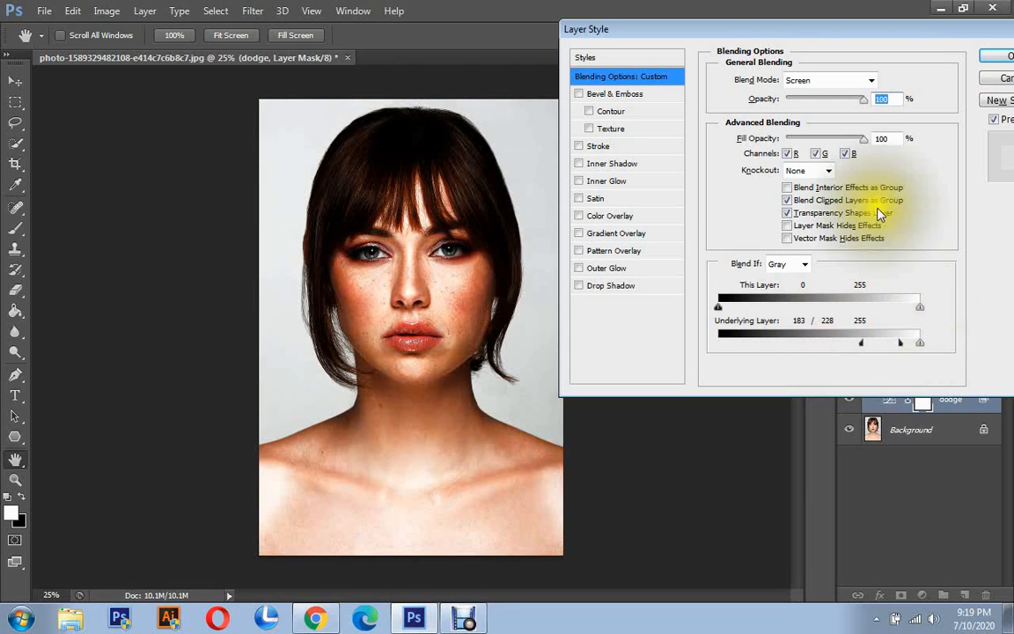
{"action": "left_click", "coordinate": [1000, 60]}
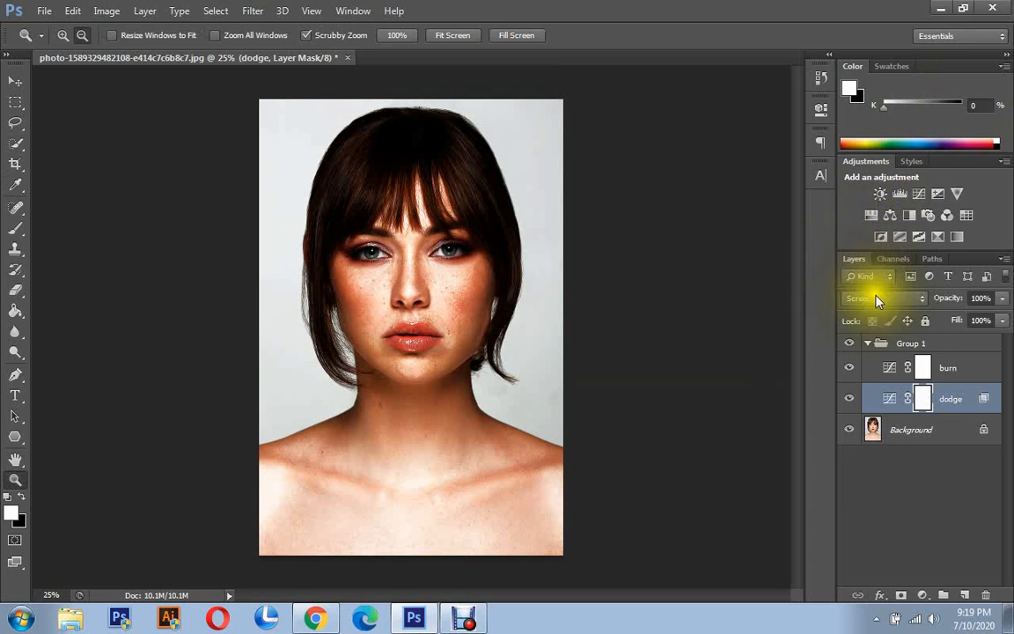
{"action": "left_click", "coordinate": [989, 366]}
{"action": "right_click", "coordinate": [983, 367]}
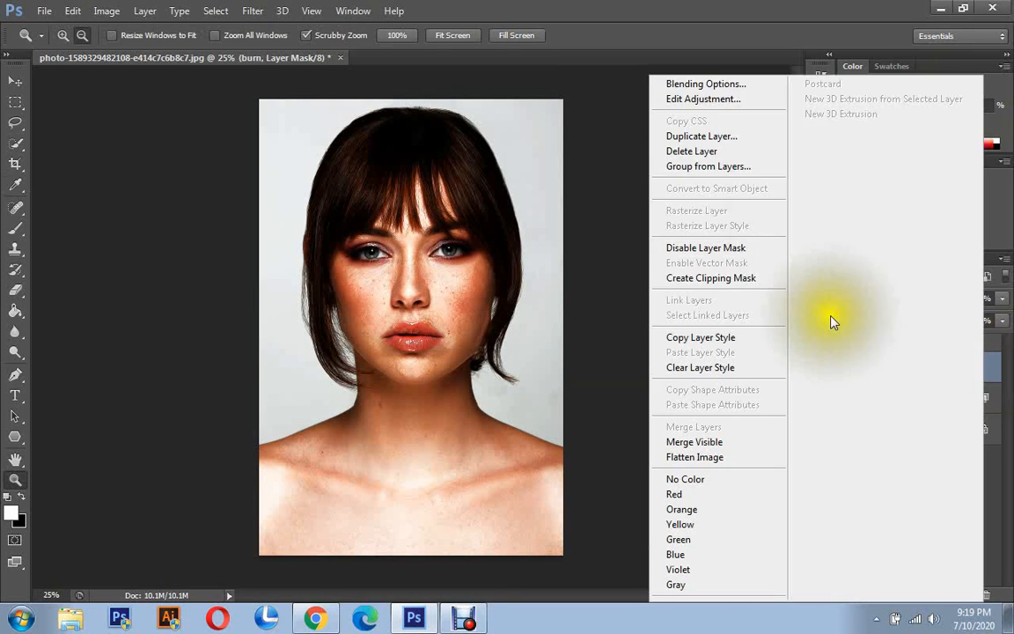
{"action": "left_click", "coordinate": [748, 86]}
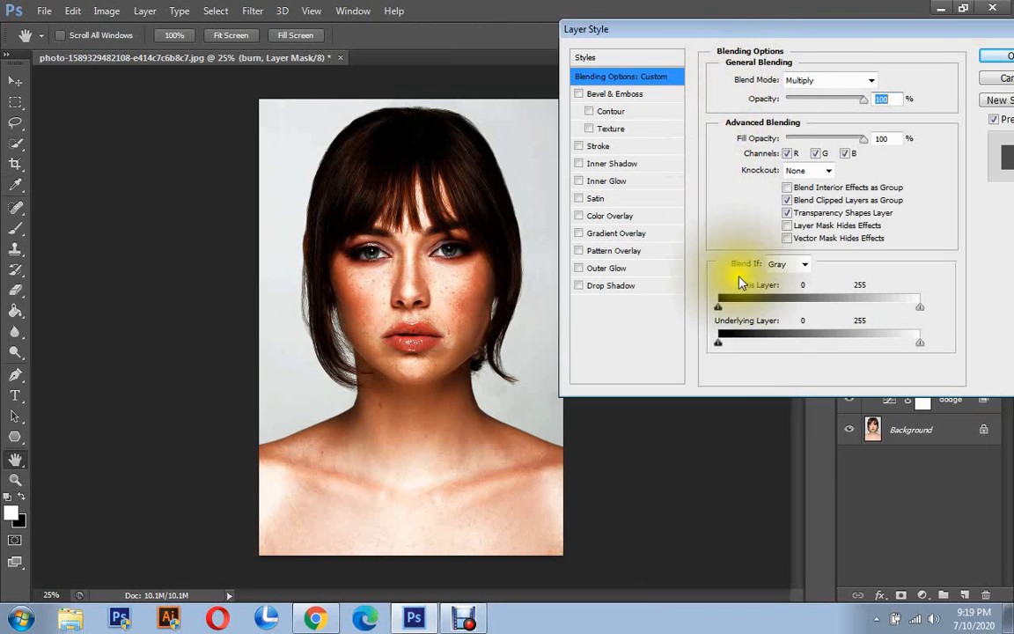
{"action": "mouse_move", "coordinate": [720, 344]}
{"action": "left_mouse_down"}
{"action": "mouse_move", "coordinate": [863, 347]}
{"action": "mouse_move", "coordinate": [826, 352]}
{"action": "mouse_move", "coordinate": [915, 343]}
{"action": "mouse_move", "coordinate": [760, 344]}
{"action": "mouse_move", "coordinate": [909, 342]}
{"action": "left_mouse_up"}
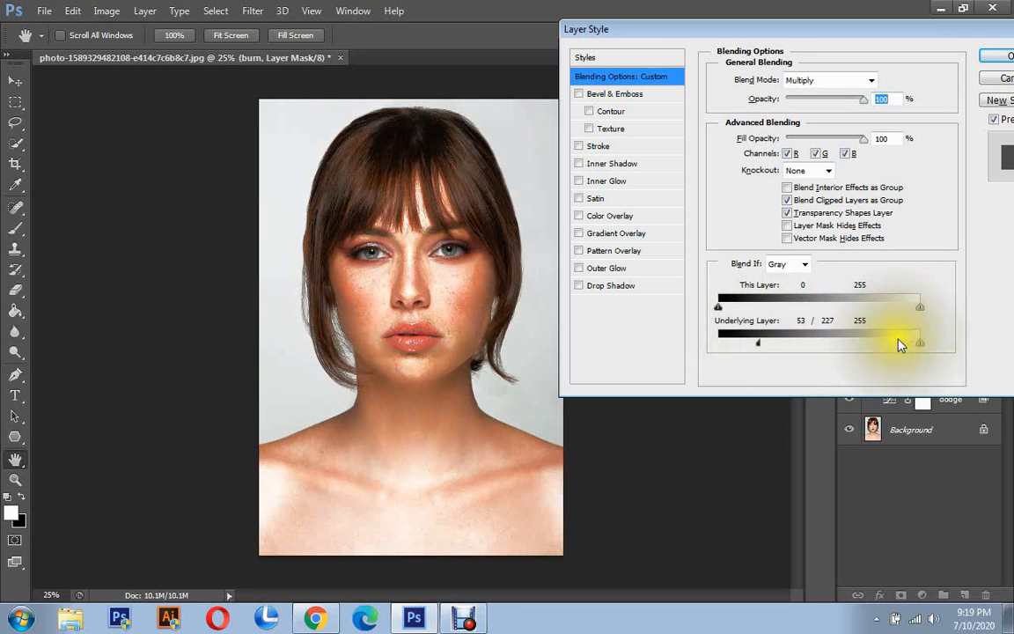
{"action": "left_click_drag", "start_coordinate": [763, 347], "coordinate": [798, 348]}
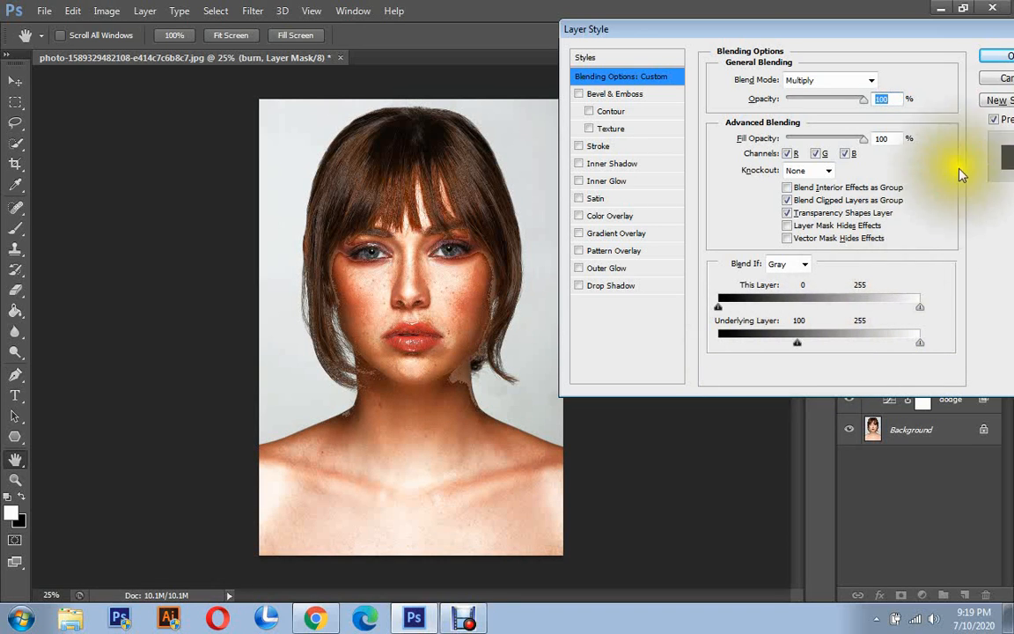
{"action": "left_click", "coordinate": [998, 56]}
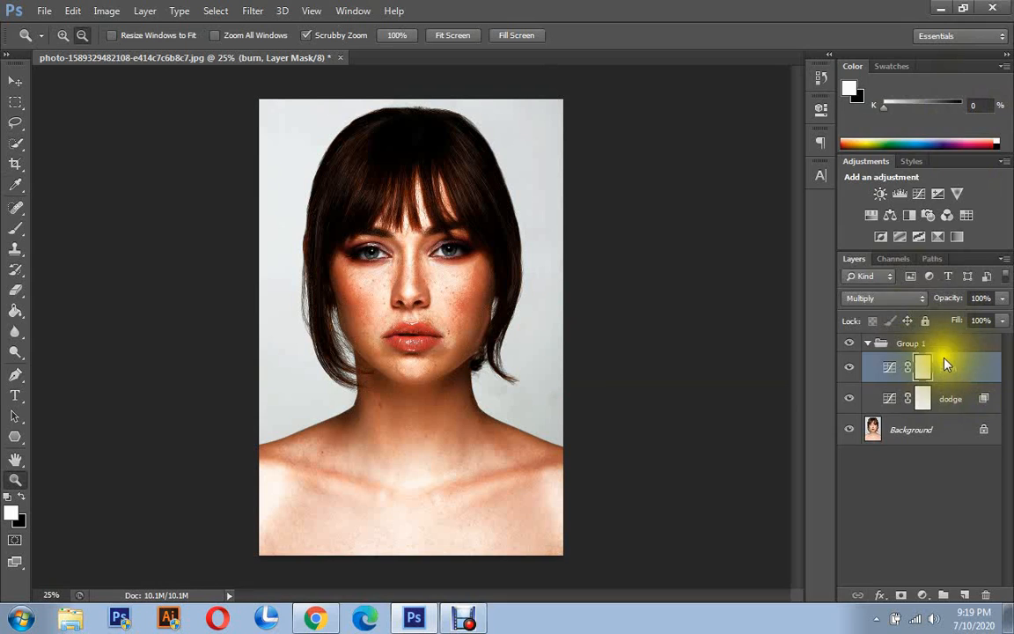
Split the burn layer's Underlying Layer black threshold in Blend If to 37 / 243 and apply the Blending Options.
{"action": "right_click", "coordinate": [956, 369]}
{"action": "left_click", "coordinate": [673, 81]}
{"action": "left_click_drag", "start_coordinate": [718, 342], "coordinate": [866, 345]}
{"action": "mouse_move", "coordinate": [759, 343]}
{"action": "left_mouse_down"}
{"action": "mouse_move", "coordinate": [839, 354]}
{"action": "mouse_move", "coordinate": [722, 338]}
{"action": "mouse_move", "coordinate": [775, 344]}
{"action": "left_mouse_up"}
{"action": "mouse_move", "coordinate": [868, 352]}
{"action": "left_mouse_down"}
{"action": "mouse_move", "coordinate": [820, 346]}
{"action": "mouse_move", "coordinate": [914, 346]}
{"action": "left_mouse_up"}
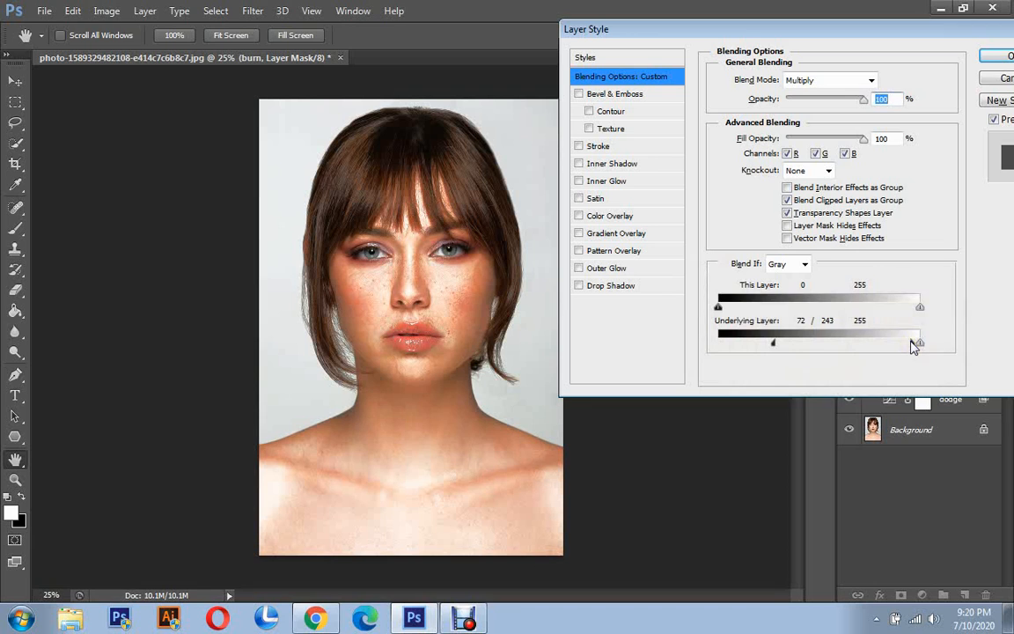
{"action": "left_click", "coordinate": [763, 342]}
{"action": "mouse_move", "coordinate": [776, 346]}
{"action": "left_mouse_down"}
{"action": "mouse_move", "coordinate": [731, 344]}
{"action": "mouse_move", "coordinate": [868, 343]}
{"action": "mouse_move", "coordinate": [745, 345]}
{"action": "left_mouse_up"}
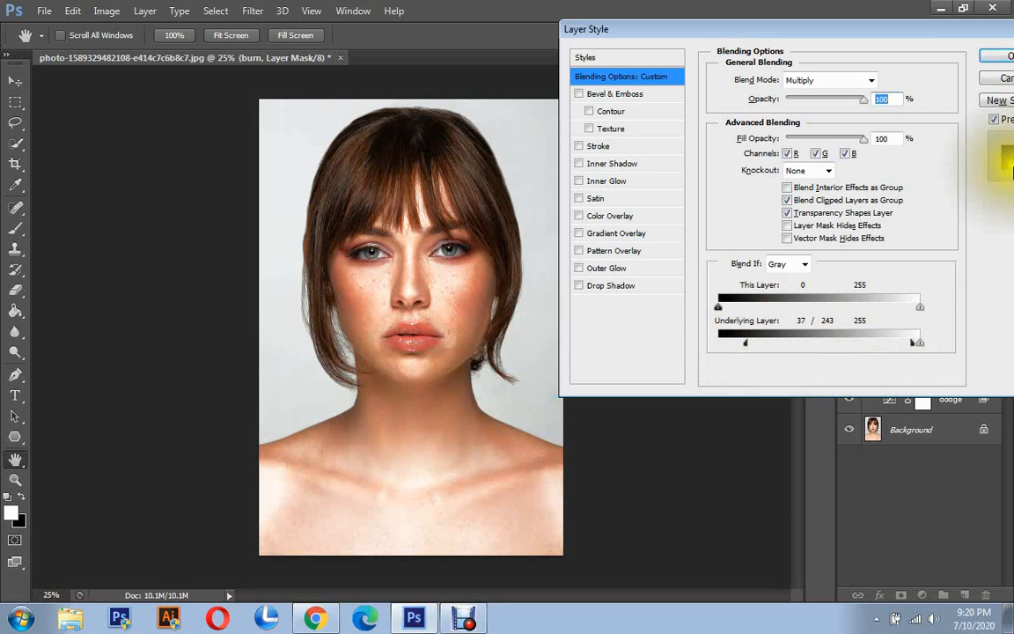
{"action": "left_click", "coordinate": [1000, 60]}
{"action": "key", "text": "z"}
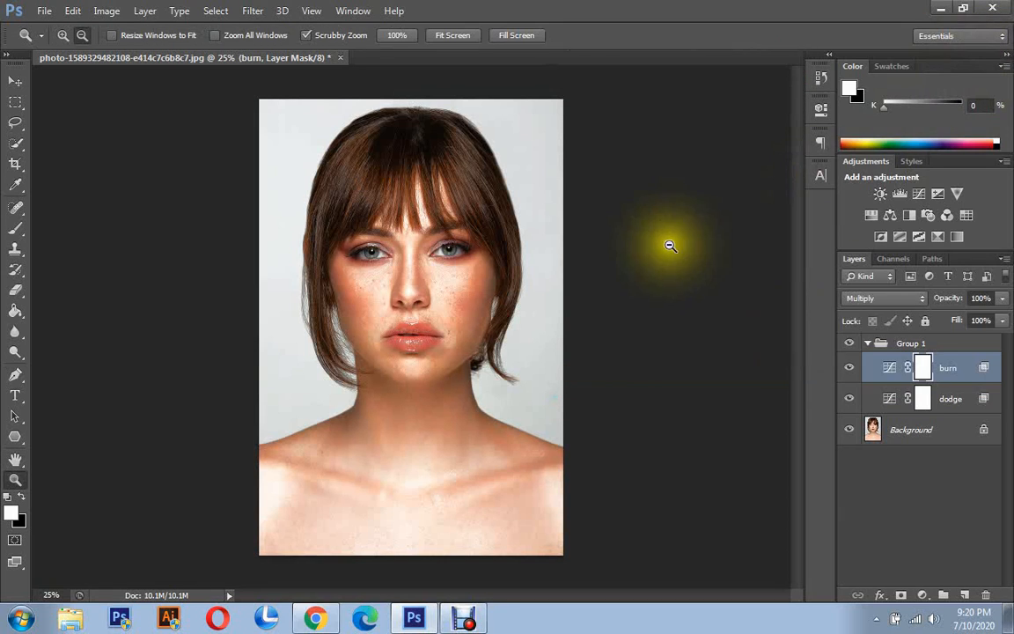
Collapse the dodge and burn group, create a new empty group above it, and nest Group 1 inside the new group.
{"action": "left_click", "coordinate": [868, 345]}
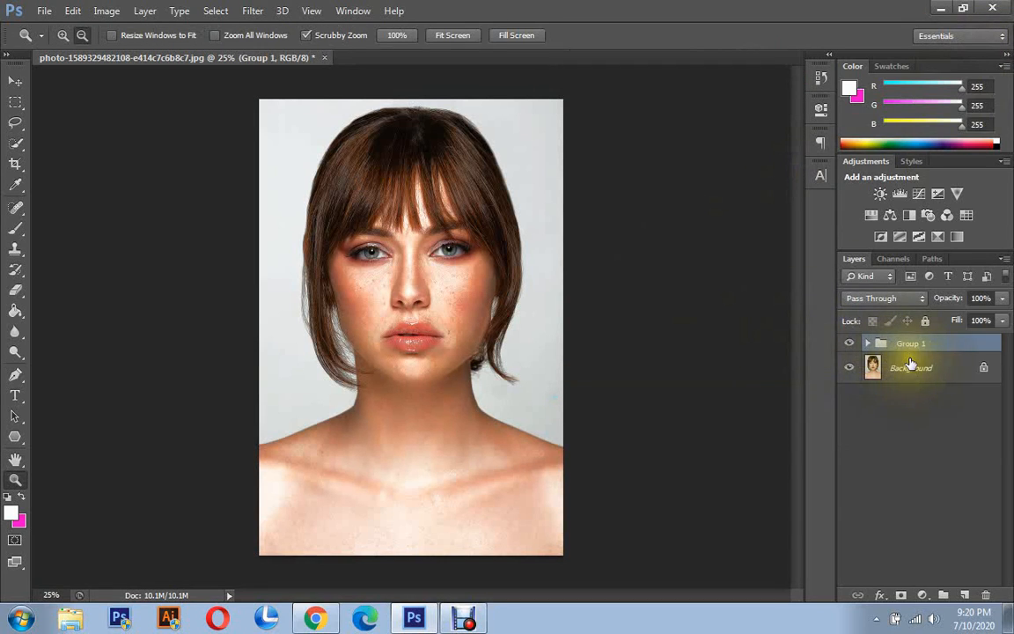
{"action": "left_click", "coordinate": [944, 598]}
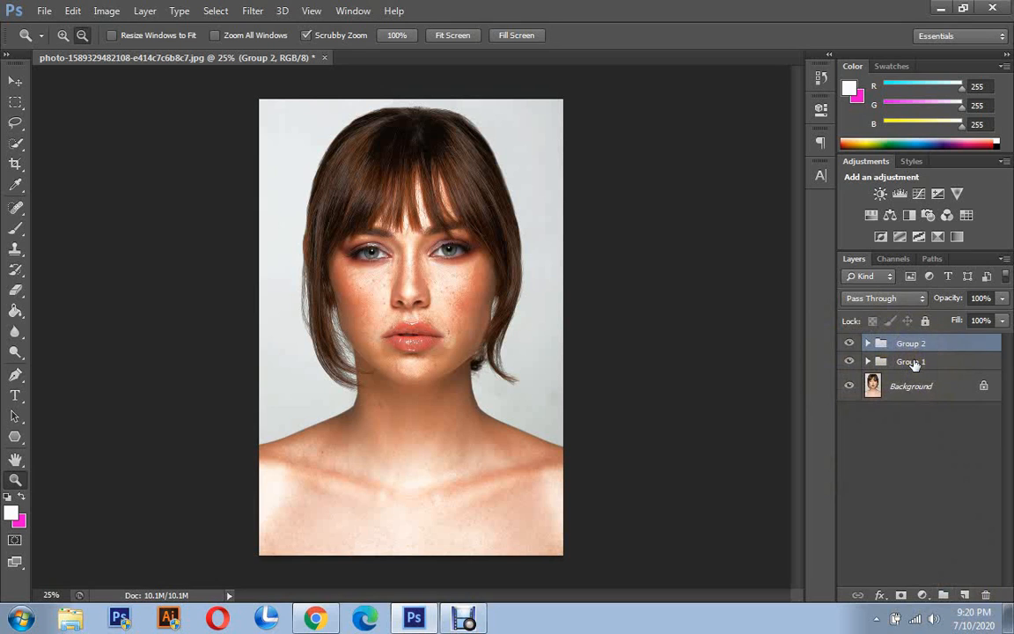
{"action": "left_click", "coordinate": [910, 341]}
{"action": "left_click_drag", "start_coordinate": [910, 341], "coordinate": [901, 344]}
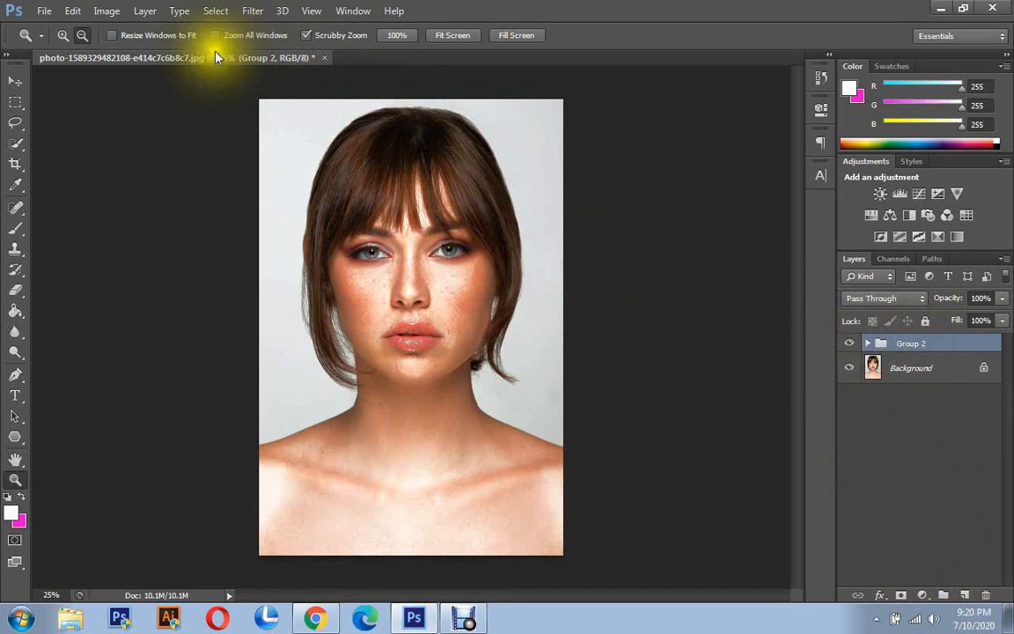
Undo the move of Group 1 into Group 2, and nest it in the collapsed Group 2 again.
{"action": "left_click", "coordinate": [117, 13]}
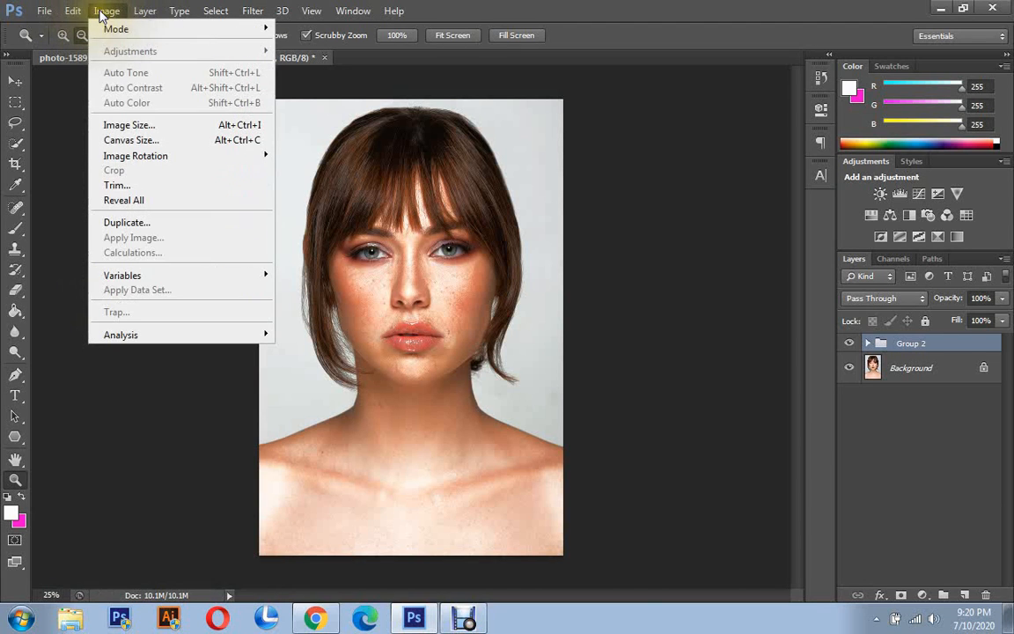
{"action": "left_click", "coordinate": [623, 5]}
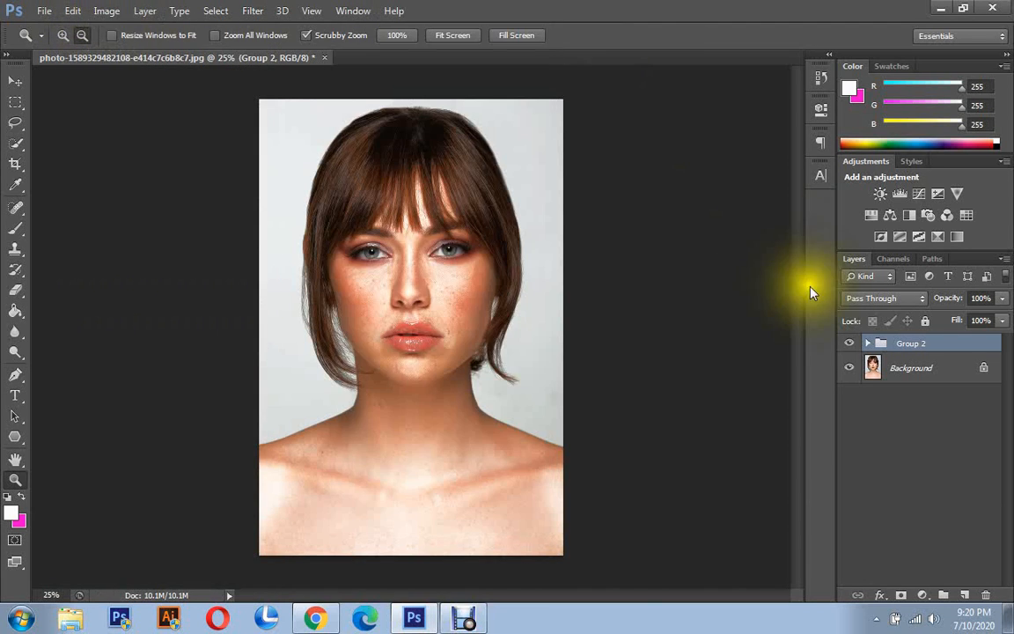
{"action": "left_click", "coordinate": [866, 345]}
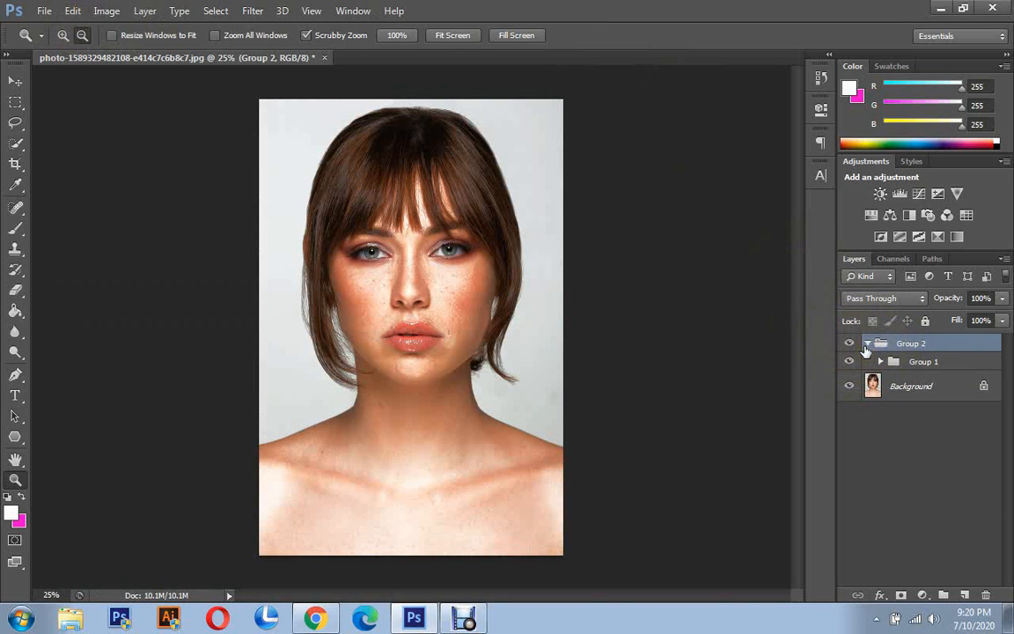
{"action": "left_click", "coordinate": [73, 10]}
{"action": "left_click", "coordinate": [75, 9]}
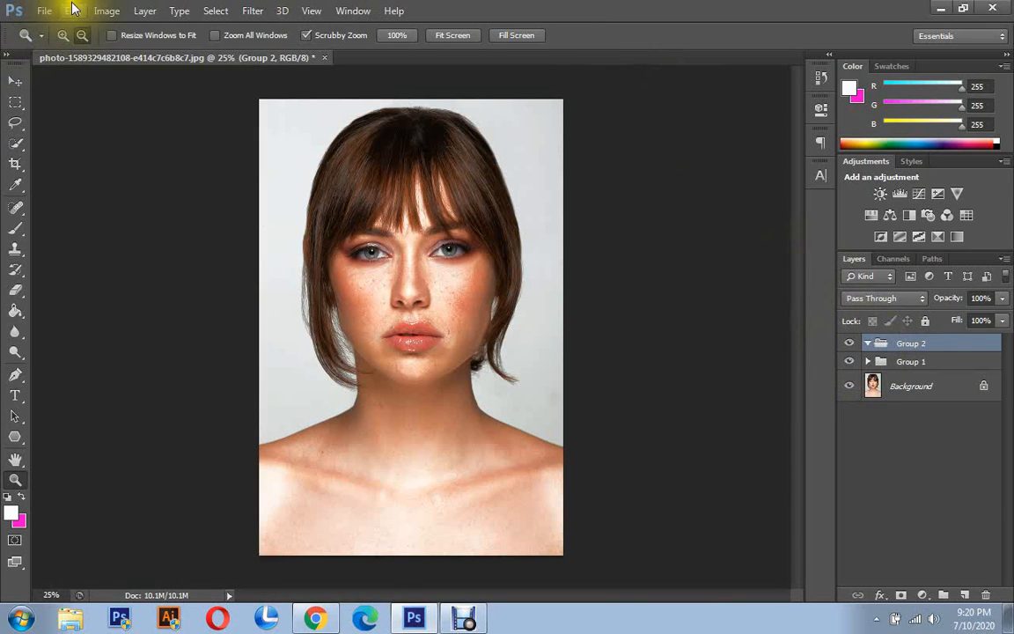
{"action": "left_click", "coordinate": [900, 362]}
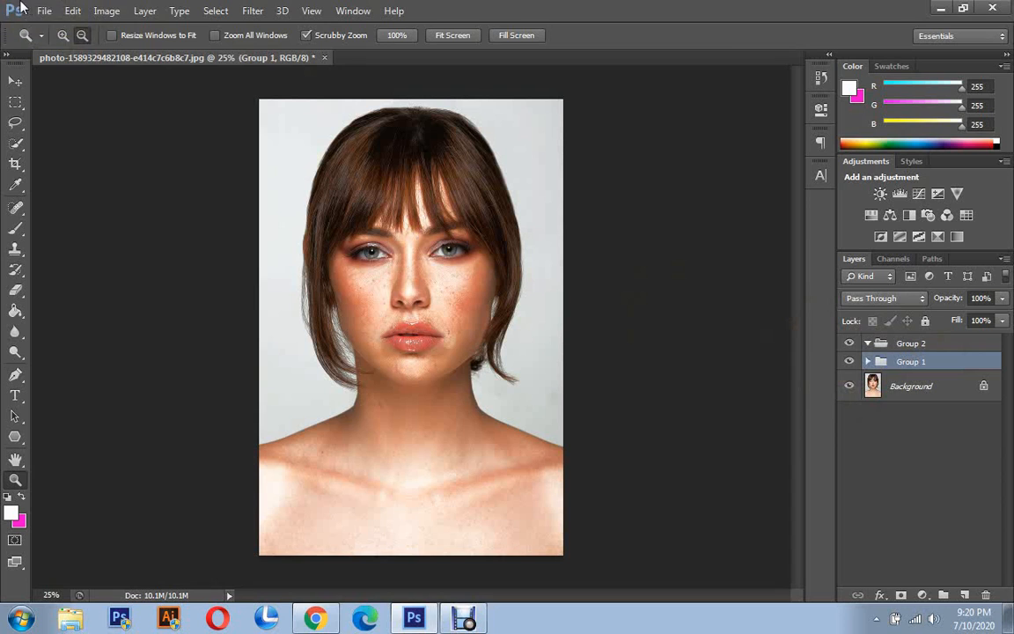
{"action": "left_click", "coordinate": [75, 17]}
{"action": "mouse_move", "coordinate": [106, 17]}
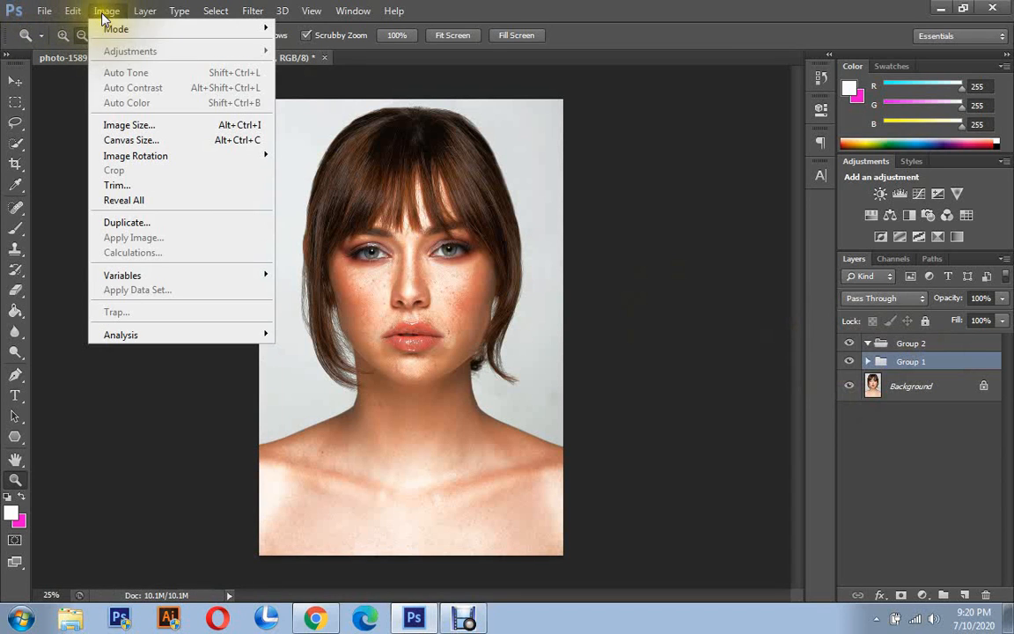
{"action": "left_click", "coordinate": [867, 361]}
{"action": "left_click", "coordinate": [868, 361]}
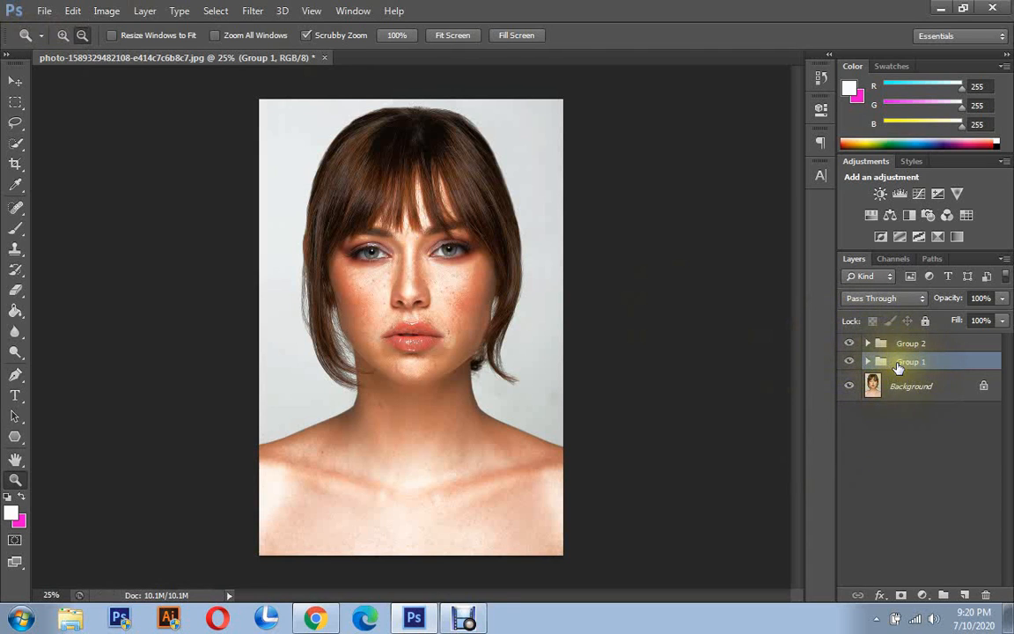
{"action": "left_click_drag", "start_coordinate": [897, 343], "coordinate": [897, 342]}
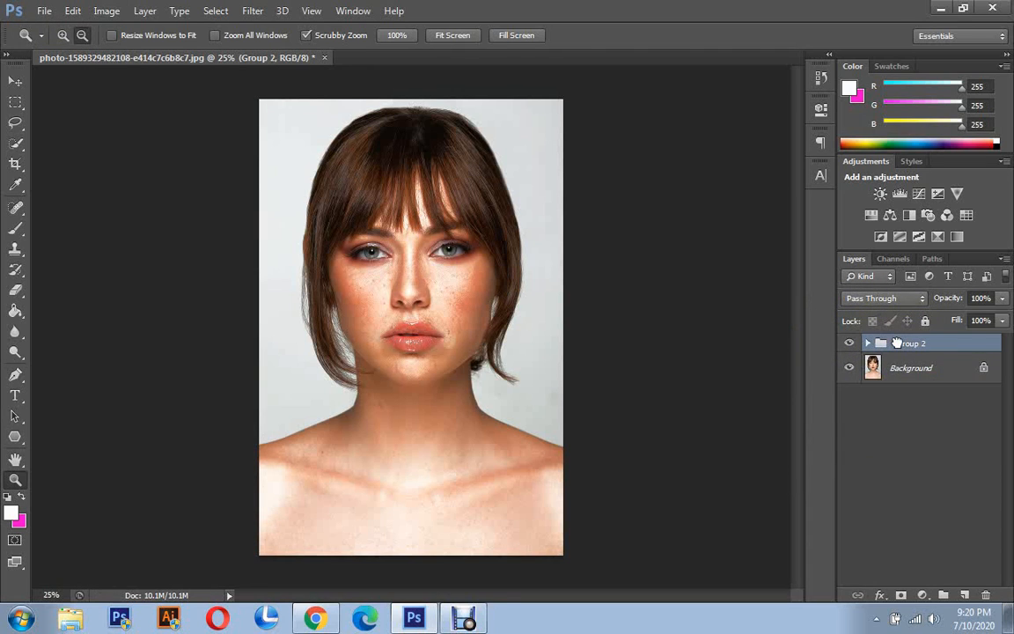
Add a layer mask to Group 2 and invert it to black to hide the dodge and burn effect.
{"action": "left_click", "coordinate": [901, 595]}
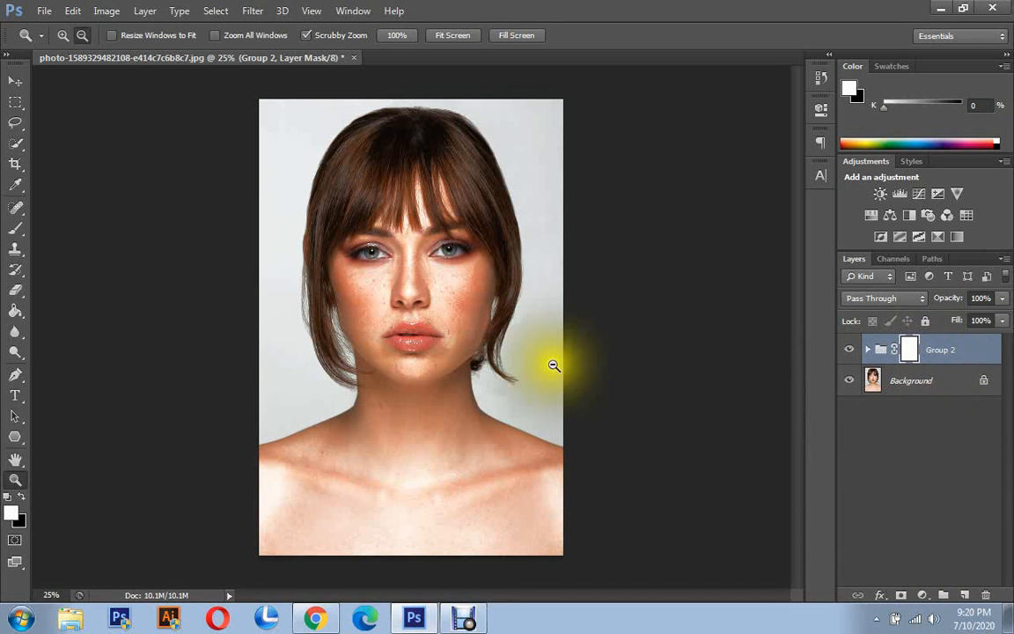
{"action": "left_click", "coordinate": [105, 10]}
{"action": "mouse_move", "coordinate": [106, 53]}
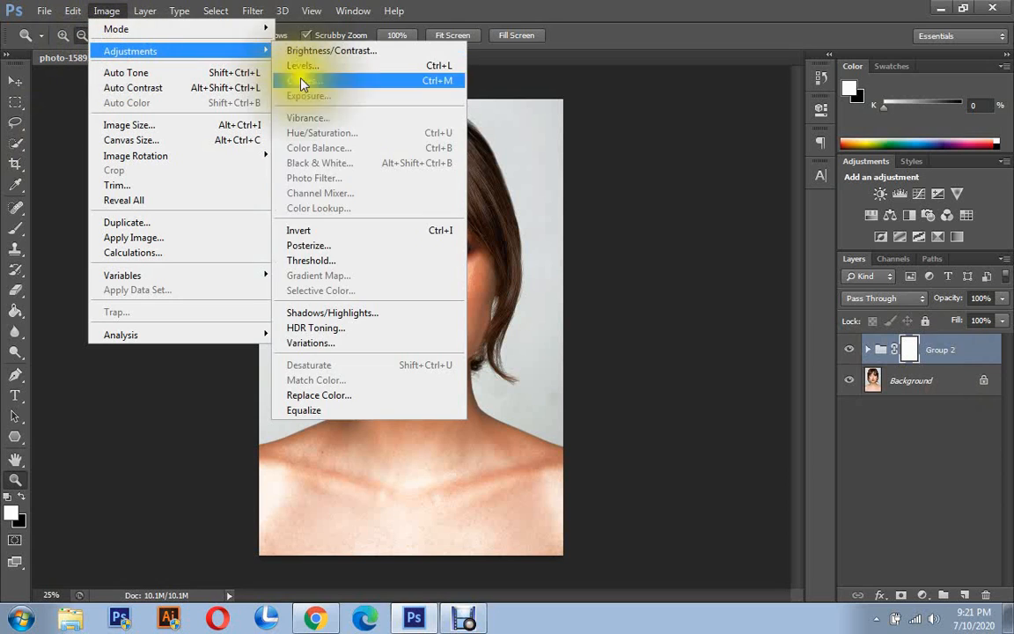
{"action": "left_click", "coordinate": [333, 233]}
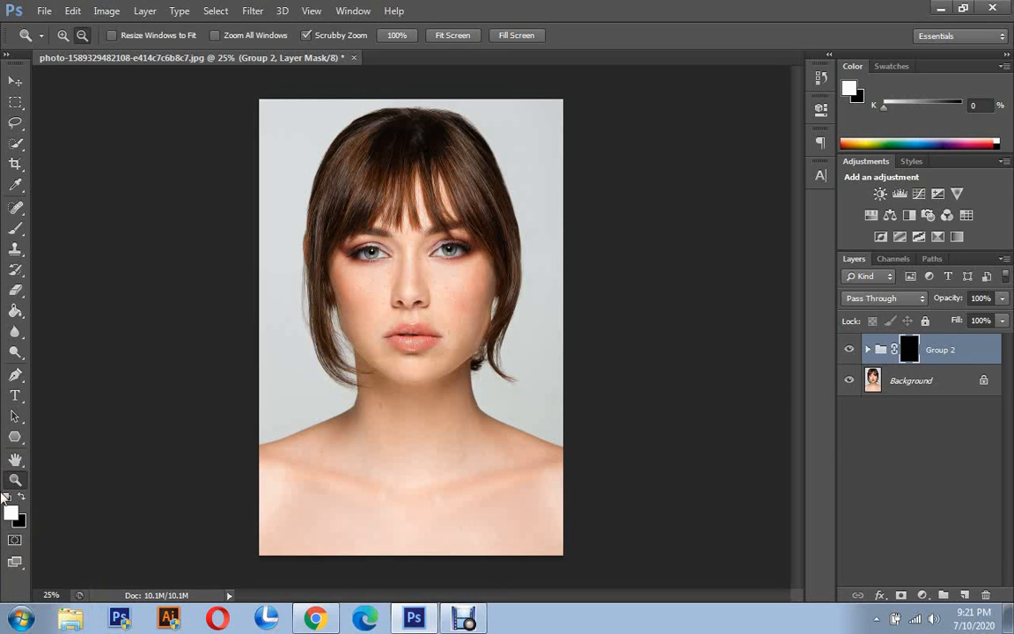
Paint white on Group 2's mask with a 199 px soft brush over the face, neck, shoulders and chest.
{"action": "left_click_drag", "start_coordinate": [18, 229], "coordinate": [92, 229]}
{"action": "right_click", "coordinate": [349, 237]}
{"action": "left_click_drag", "start_coordinate": [403, 274], "coordinate": [487, 276]}
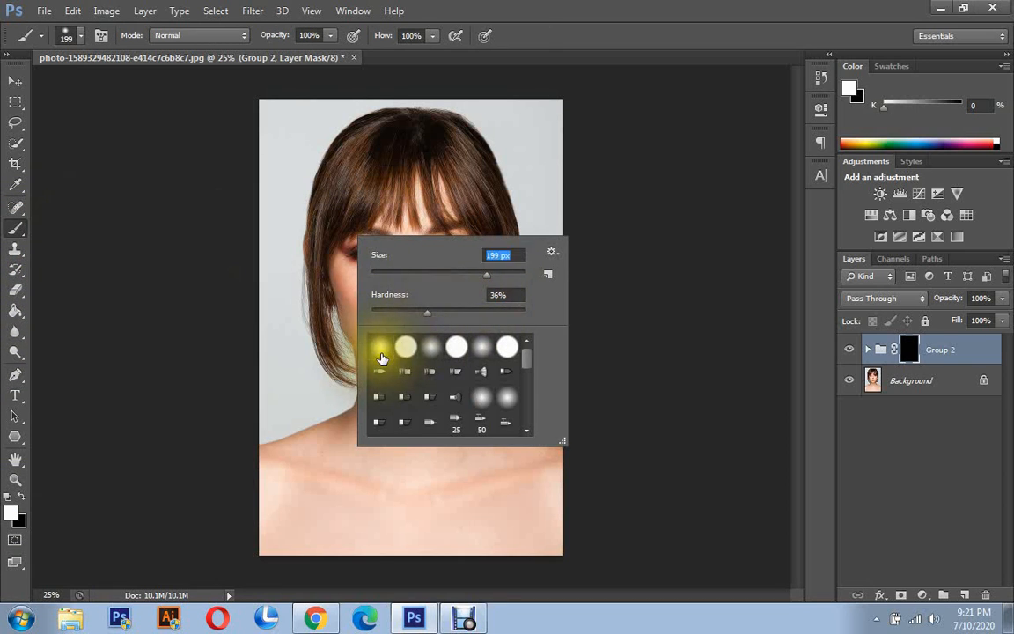
{"action": "left_click", "coordinate": [610, 19]}
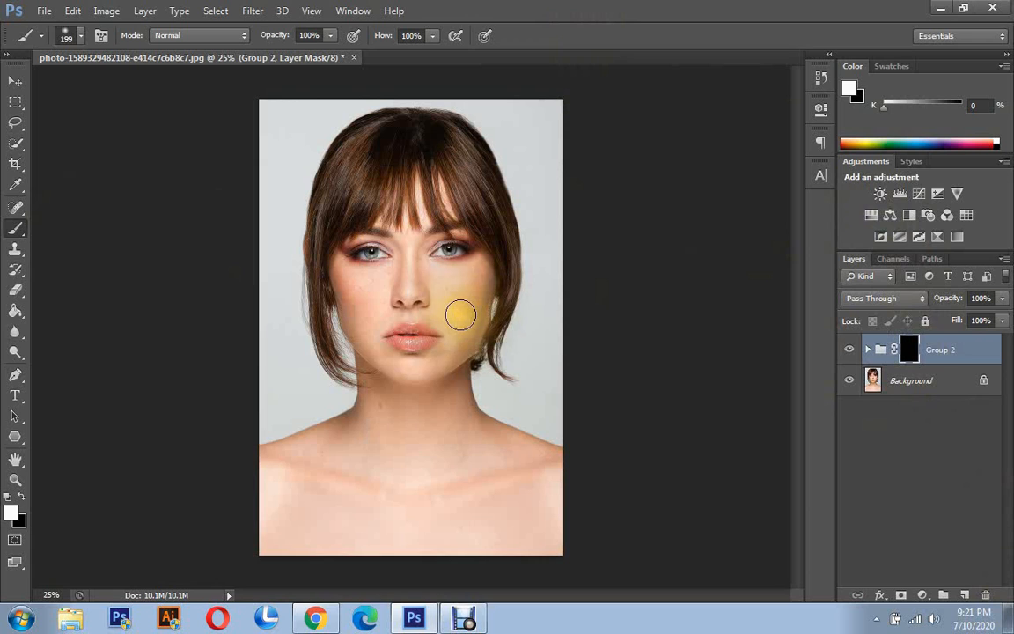
{"action": "mouse_move", "coordinate": [463, 309]}
{"action": "left_mouse_down"}
{"action": "mouse_move", "coordinate": [428, 290]}
{"action": "mouse_move", "coordinate": [408, 260]}
{"action": "mouse_move", "coordinate": [453, 296]}
{"action": "mouse_move", "coordinate": [432, 298]}
{"action": "mouse_move", "coordinate": [410, 281]}
{"action": "mouse_move", "coordinate": [410, 264]}
{"action": "mouse_move", "coordinate": [436, 306]}
{"action": "mouse_move", "coordinate": [388, 301]}
{"action": "mouse_move", "coordinate": [383, 249]}
{"action": "mouse_move", "coordinate": [392, 269]}
{"action": "mouse_move", "coordinate": [377, 291]}
{"action": "mouse_move", "coordinate": [413, 229]}
{"action": "mouse_move", "coordinate": [422, 188]}
{"action": "mouse_move", "coordinate": [424, 227]}
{"action": "mouse_move", "coordinate": [445, 176]}
{"action": "mouse_move", "coordinate": [423, 264]}
{"action": "mouse_move", "coordinate": [378, 289]}
{"action": "mouse_move", "coordinate": [367, 248]}
{"action": "mouse_move", "coordinate": [361, 290]}
{"action": "mouse_move", "coordinate": [361, 340]}
{"action": "mouse_move", "coordinate": [396, 366]}
{"action": "mouse_move", "coordinate": [404, 306]}
{"action": "mouse_move", "coordinate": [428, 321]}
{"action": "mouse_move", "coordinate": [439, 346]}
{"action": "mouse_move", "coordinate": [431, 415]}
{"action": "mouse_move", "coordinate": [455, 426]}
{"action": "mouse_move", "coordinate": [447, 360]}
{"action": "mouse_move", "coordinate": [403, 354]}
{"action": "mouse_move", "coordinate": [410, 496]}
{"action": "mouse_move", "coordinate": [398, 482]}
{"action": "mouse_move", "coordinate": [403, 416]}
{"action": "mouse_move", "coordinate": [389, 407]}
{"action": "mouse_move", "coordinate": [387, 365]}
{"action": "mouse_move", "coordinate": [379, 468]}
{"action": "mouse_move", "coordinate": [358, 462]}
{"action": "mouse_move", "coordinate": [392, 411]}
{"action": "mouse_move", "coordinate": [375, 427]}
{"action": "mouse_move", "coordinate": [373, 416]}
{"action": "mouse_move", "coordinate": [294, 451]}
{"action": "mouse_move", "coordinate": [238, 489]}
{"action": "mouse_move", "coordinate": [467, 402]}
{"action": "mouse_move", "coordinate": [290, 533]}
{"action": "mouse_move", "coordinate": [397, 426]}
{"action": "mouse_move", "coordinate": [426, 433]}
{"action": "mouse_move", "coordinate": [399, 543]}
{"action": "mouse_move", "coordinate": [371, 590]}
{"action": "mouse_move", "coordinate": [424, 458]}
{"action": "mouse_move", "coordinate": [479, 444]}
{"action": "mouse_move", "coordinate": [565, 491]}
{"action": "mouse_move", "coordinate": [548, 437]}
{"action": "mouse_move", "coordinate": [532, 452]}
{"action": "mouse_move", "coordinate": [484, 440]}
{"action": "mouse_move", "coordinate": [597, 490]}
{"action": "mouse_move", "coordinate": [487, 488]}
{"action": "mouse_move", "coordinate": [652, 537]}
{"action": "mouse_move", "coordinate": [581, 511]}
{"action": "mouse_move", "coordinate": [471, 528]}
{"action": "mouse_move", "coordinate": [393, 522]}
{"action": "mouse_move", "coordinate": [568, 508]}
{"action": "mouse_move", "coordinate": [548, 516]}
{"action": "mouse_move", "coordinate": [615, 529]}
{"action": "mouse_move", "coordinate": [312, 468]}
{"action": "mouse_move", "coordinate": [337, 464]}
{"action": "mouse_move", "coordinate": [425, 295]}
{"action": "mouse_move", "coordinate": [459, 332]}
{"action": "mouse_move", "coordinate": [474, 280]}
{"action": "mouse_move", "coordinate": [468, 330]}
{"action": "mouse_move", "coordinate": [452, 264]}
{"action": "mouse_move", "coordinate": [418, 243]}
{"action": "mouse_move", "coordinate": [369, 262]}
{"action": "mouse_move", "coordinate": [376, 308]}
{"action": "mouse_move", "coordinate": [353, 299]}
{"action": "mouse_move", "coordinate": [407, 357]}
{"action": "mouse_move", "coordinate": [428, 249]}
{"action": "mouse_move", "coordinate": [440, 286]}
{"action": "mouse_move", "coordinate": [398, 227]}
{"action": "mouse_move", "coordinate": [351, 256]}
{"action": "mouse_move", "coordinate": [380, 412]}
{"action": "mouse_move", "coordinate": [373, 427]}
{"action": "mouse_move", "coordinate": [269, 468]}
{"action": "mouse_move", "coordinate": [324, 433]}
{"action": "mouse_move", "coordinate": [379, 418]}
{"action": "mouse_move", "coordinate": [385, 178]}
{"action": "mouse_move", "coordinate": [356, 176]}
{"action": "mouse_move", "coordinate": [385, 146]}
{"action": "mouse_move", "coordinate": [351, 164]}
{"action": "mouse_move", "coordinate": [416, 154]}
{"action": "mouse_move", "coordinate": [468, 176]}
{"action": "mouse_move", "coordinate": [457, 143]}
{"action": "mouse_move", "coordinate": [416, 185]}
{"action": "mouse_move", "coordinate": [441, 276]}
{"action": "mouse_move", "coordinate": [451, 246]}
{"action": "mouse_move", "coordinate": [460, 289]}
{"action": "mouse_move", "coordinate": [468, 279]}
{"action": "mouse_move", "coordinate": [458, 351]}
{"action": "mouse_move", "coordinate": [407, 345]}
{"action": "mouse_move", "coordinate": [427, 351]}
{"action": "mouse_move", "coordinate": [458, 418]}
{"action": "mouse_move", "coordinate": [525, 467]}
{"action": "mouse_move", "coordinate": [392, 488]}
{"action": "mouse_move", "coordinate": [385, 543]}
{"action": "mouse_move", "coordinate": [321, 464]}
{"action": "mouse_move", "coordinate": [392, 378]}
{"action": "mouse_move", "coordinate": [362, 340]}
{"action": "mouse_move", "coordinate": [346, 417]}
{"action": "mouse_move", "coordinate": [265, 466]}
{"action": "mouse_move", "coordinate": [403, 288]}
{"action": "mouse_move", "coordinate": [389, 249]}
{"action": "mouse_move", "coordinate": [347, 282]}
{"action": "mouse_move", "coordinate": [425, 292]}
{"action": "left_mouse_up"}
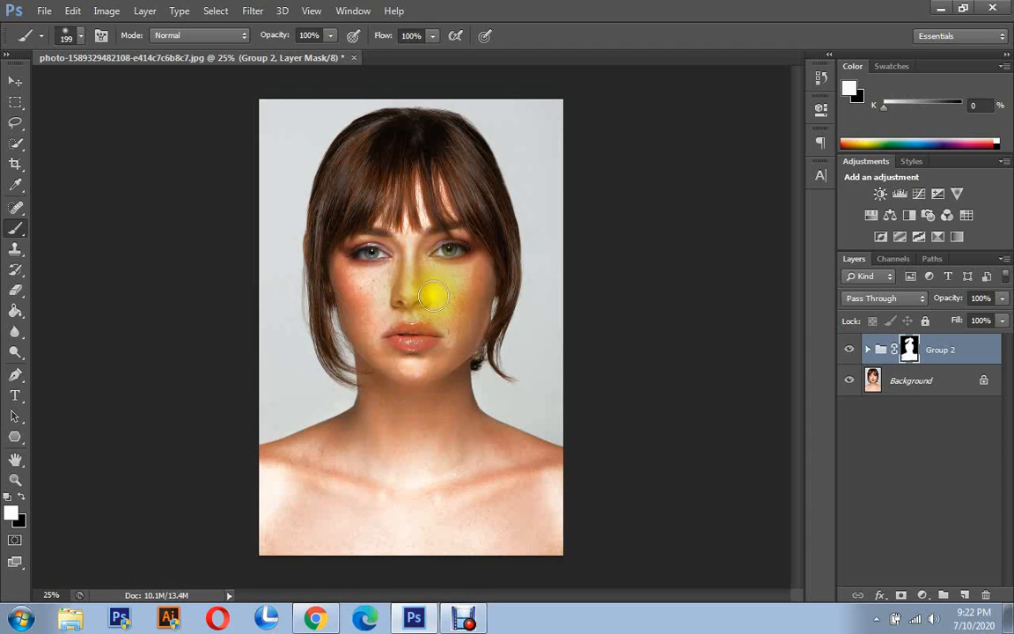
Examine the face at 50% zoom, comparing the portrait with Group 2 hidden and shown.
{"action": "left_click", "coordinate": [14, 479]}
{"action": "left_click", "coordinate": [62, 35]}
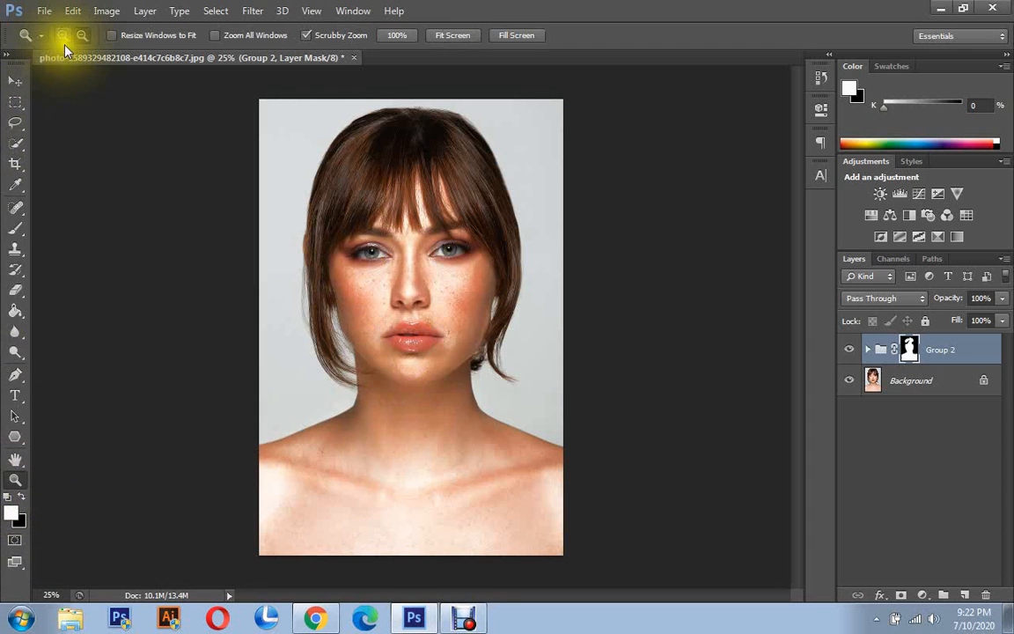
{"action": "left_click", "coordinate": [400, 288]}
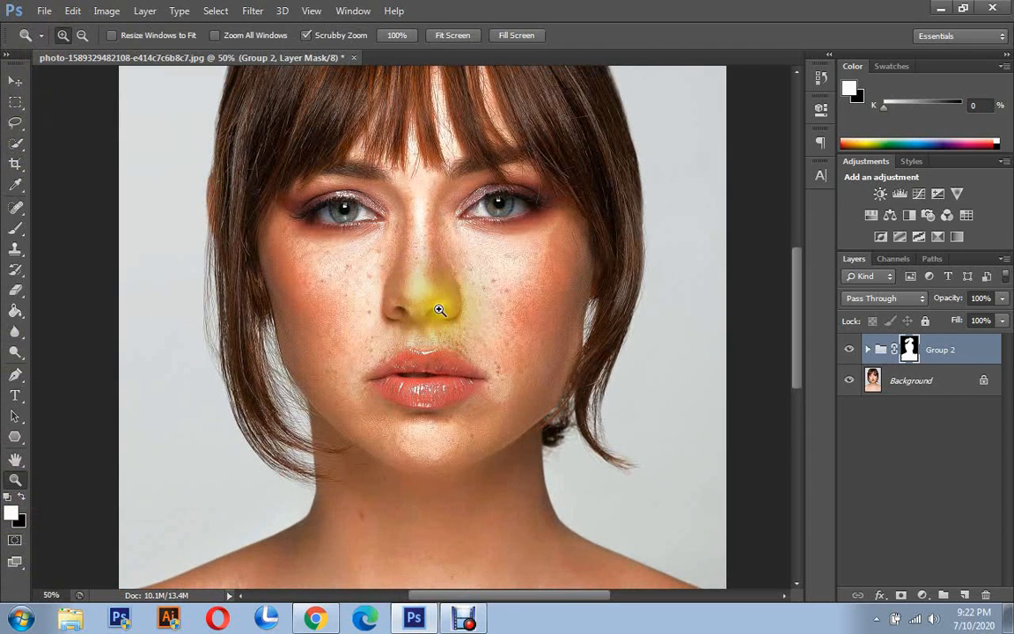
{"action": "left_click", "coordinate": [849, 352]}
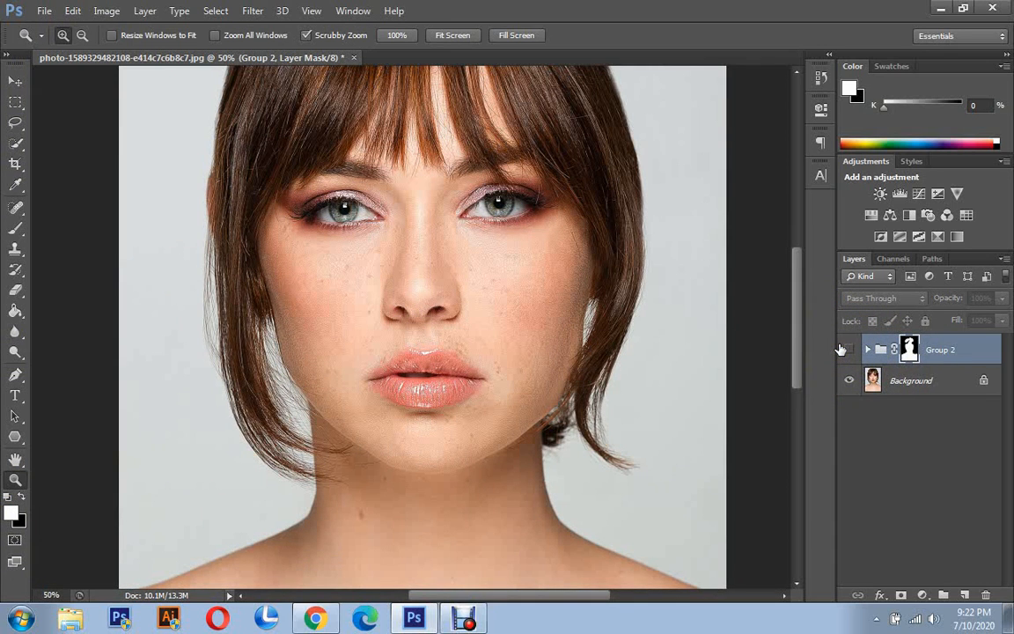
{"action": "left_click", "coordinate": [849, 351]}
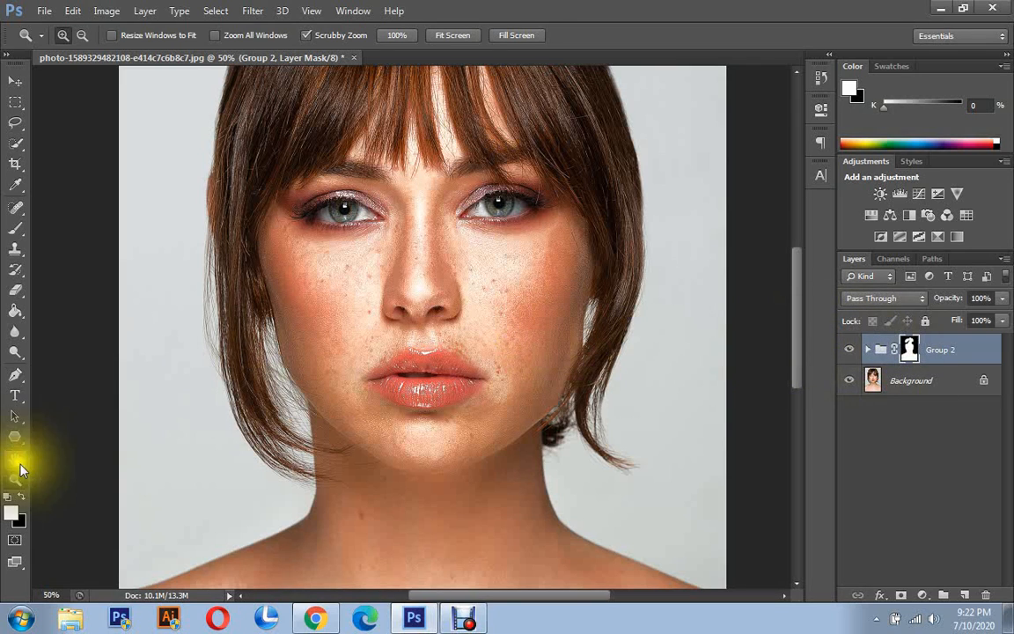
{"action": "left_click", "coordinate": [82, 36]}
{"action": "left_click", "coordinate": [189, 175]}
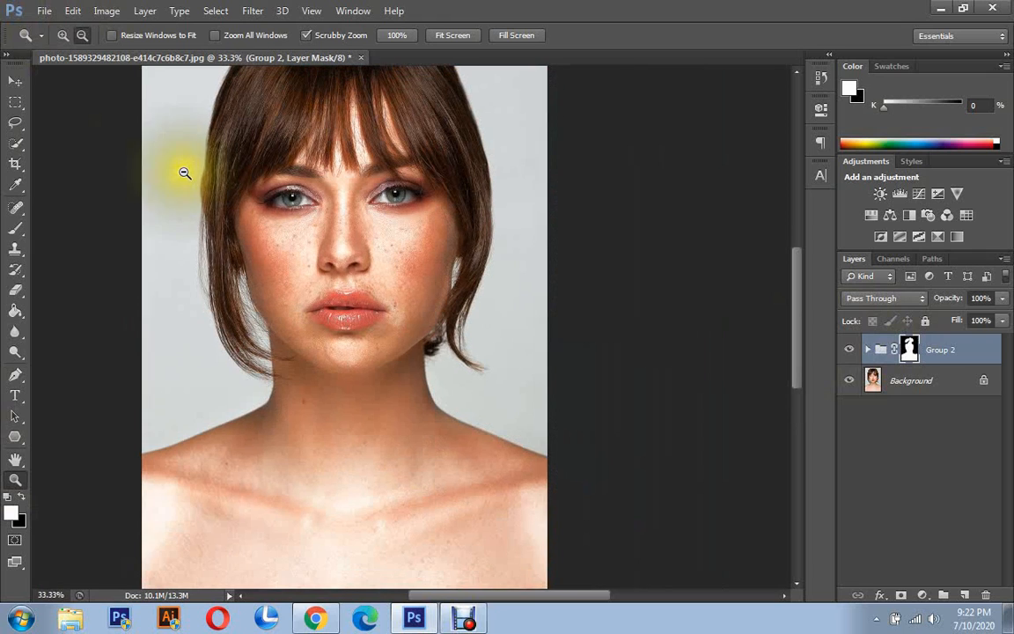
Reduce the opacity of Group 2 to 80% to soften the dodge and burn effect on the skin.
{"action": "left_click", "coordinate": [194, 177]}
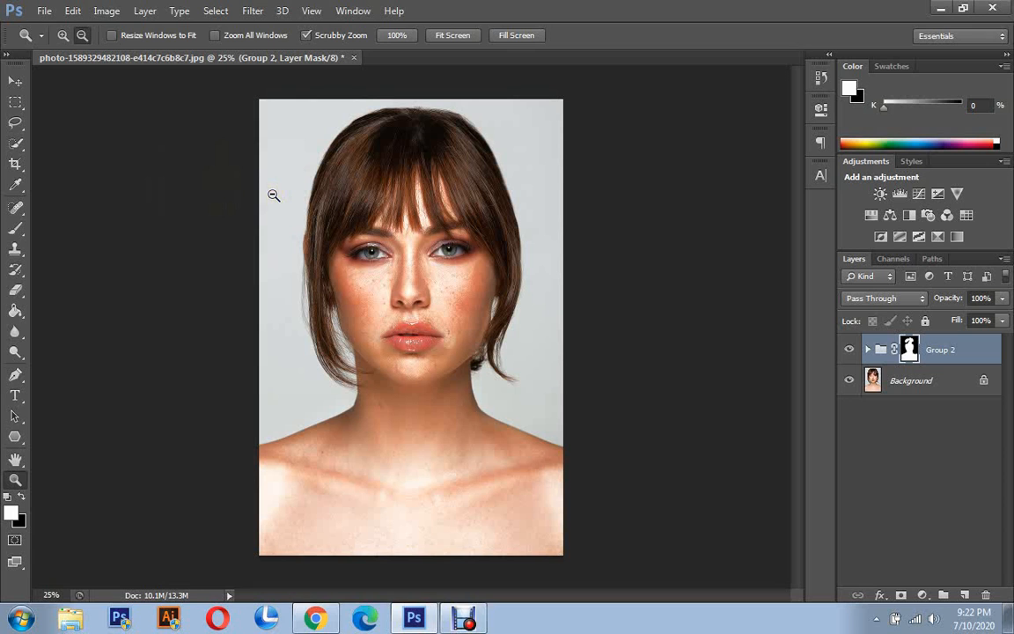
{"action": "left_click", "coordinate": [62, 35]}
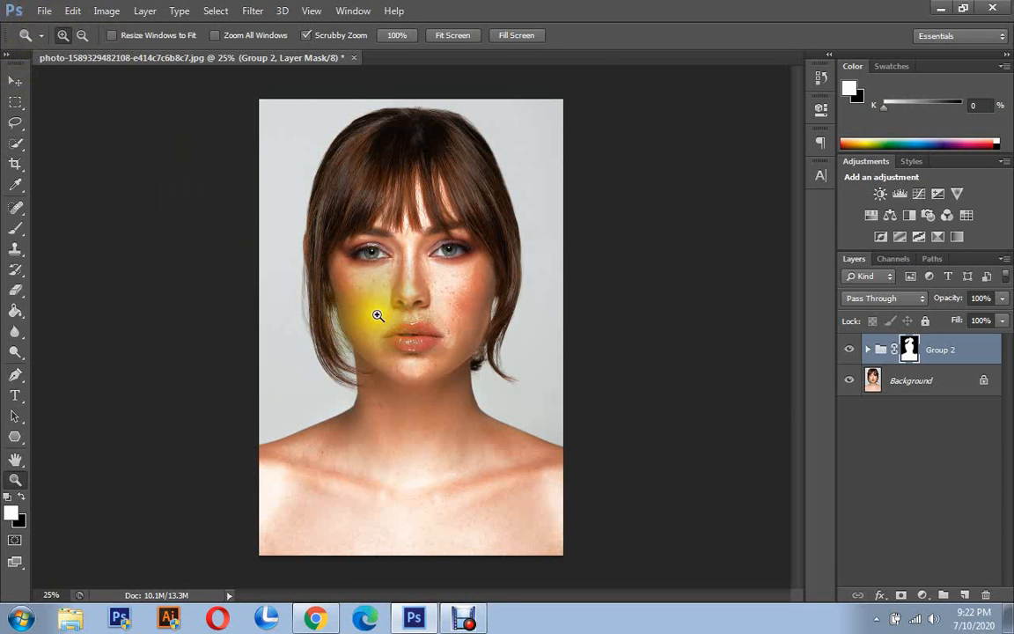
{"action": "left_click", "coordinate": [378, 309]}
{"action": "left_click", "coordinate": [457, 338]}
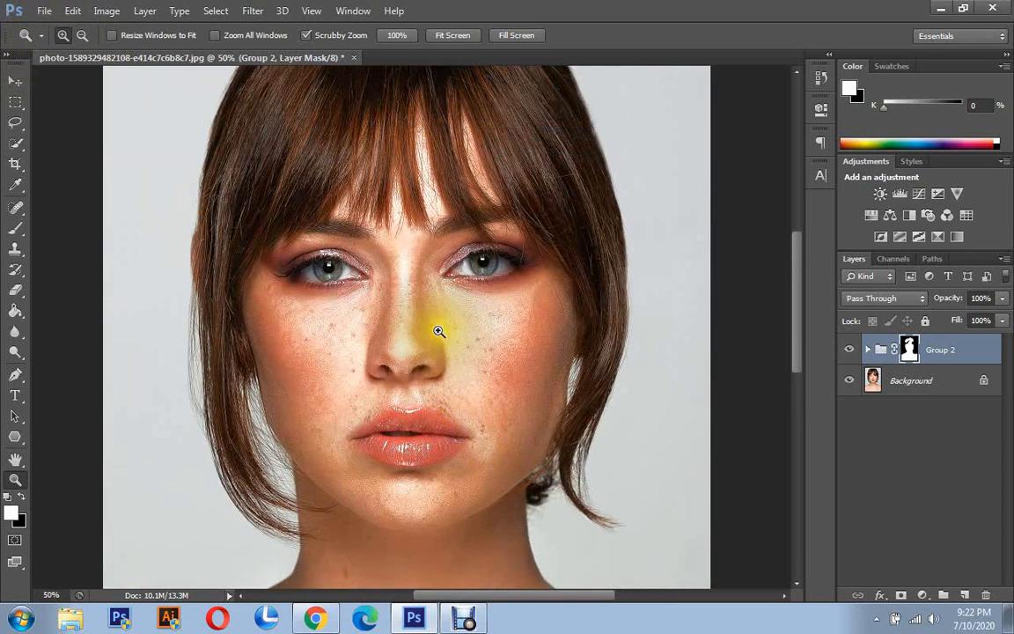
{"action": "scroll", "coordinate": [526, 325], "scroll_direction": "down", "scroll_amount": 1}
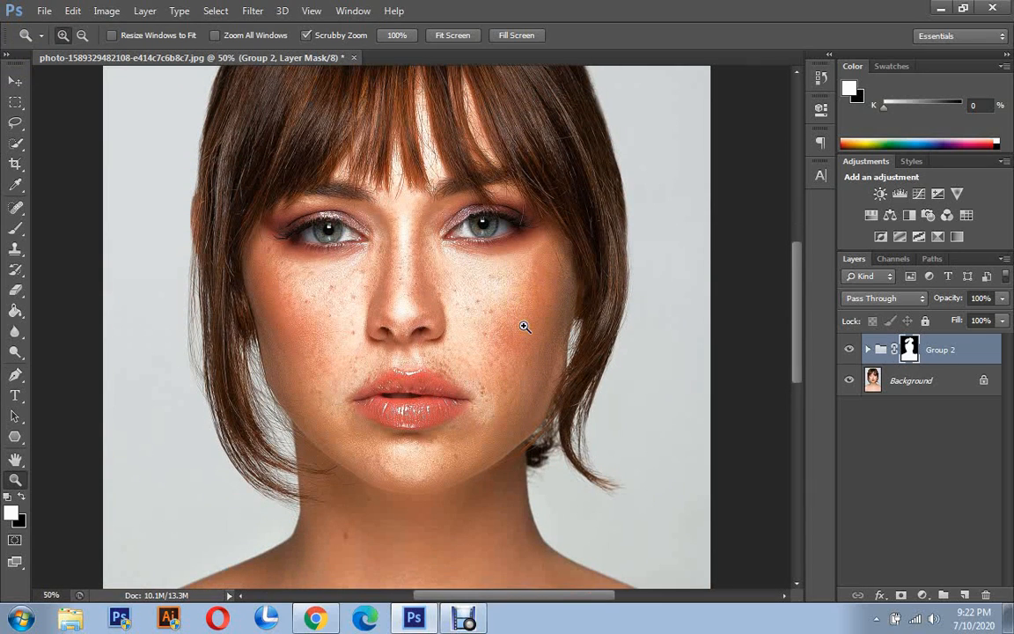
{"action": "left_click", "coordinate": [1002, 299]}
{"action": "mouse_move", "coordinate": [983, 323]}
{"action": "left_mouse_down"}
{"action": "mouse_move", "coordinate": [868, 326]}
{"action": "mouse_move", "coordinate": [990, 325]}
{"action": "left_mouse_up"}
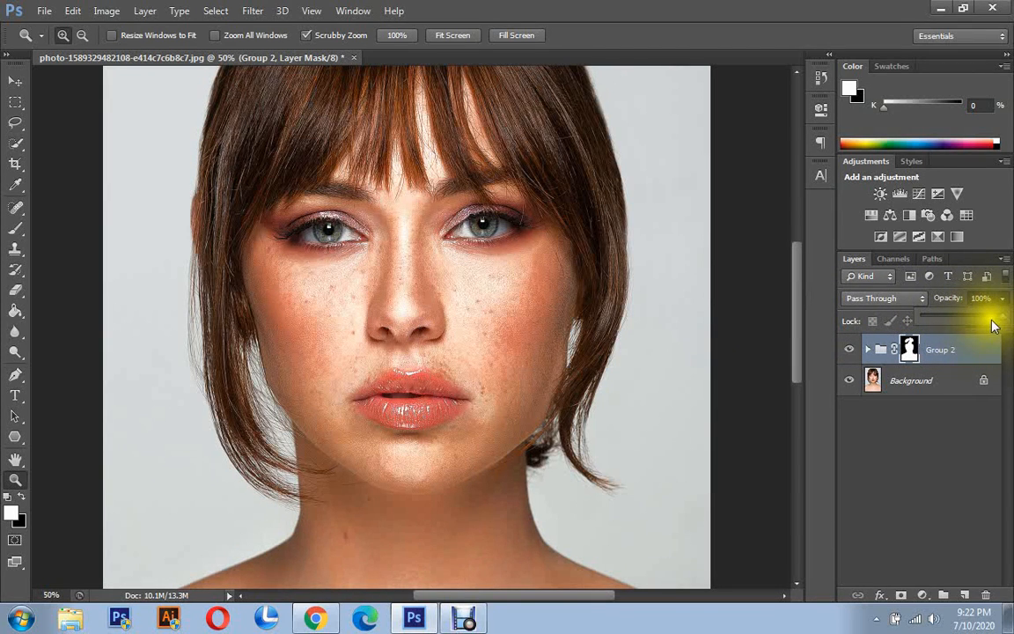
{"action": "mouse_move", "coordinate": [982, 323]}
{"action": "left_mouse_down"}
{"action": "mouse_move", "coordinate": [968, 320]}
{"action": "mouse_move", "coordinate": [1010, 321]}
{"action": "left_mouse_up"}
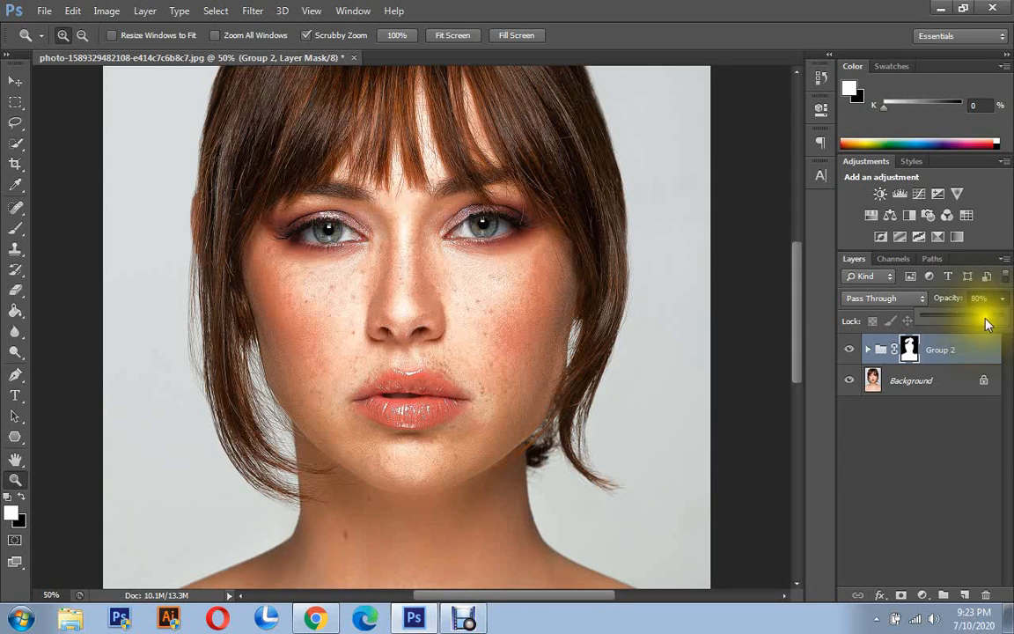
Select the Background layer and set up the Spot Healing Brush in Content-Aware mode with a 43 px size.
{"action": "left_click", "coordinate": [906, 382]}
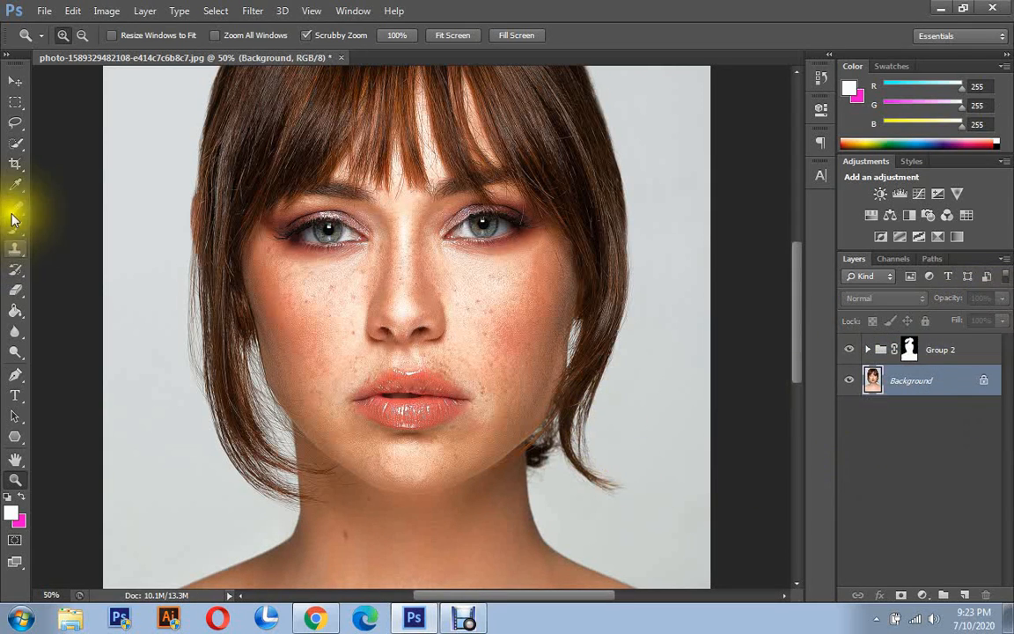
{"action": "left_click", "coordinate": [15, 208]}
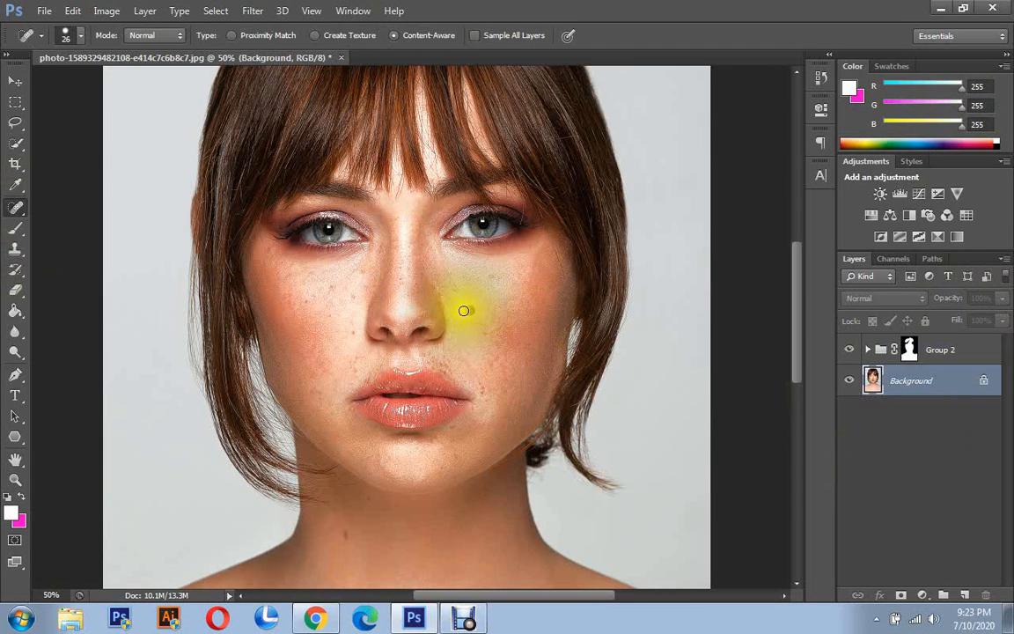
{"action": "right_click", "coordinate": [381, 319]}
{"action": "left_click", "coordinate": [464, 353]}
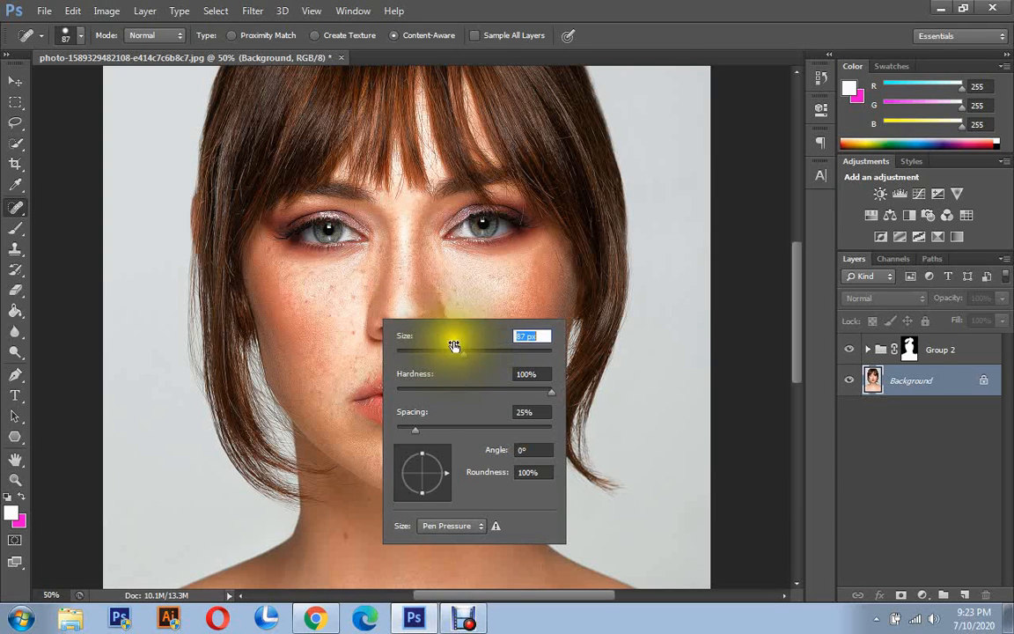
{"action": "left_click", "coordinate": [637, 7]}
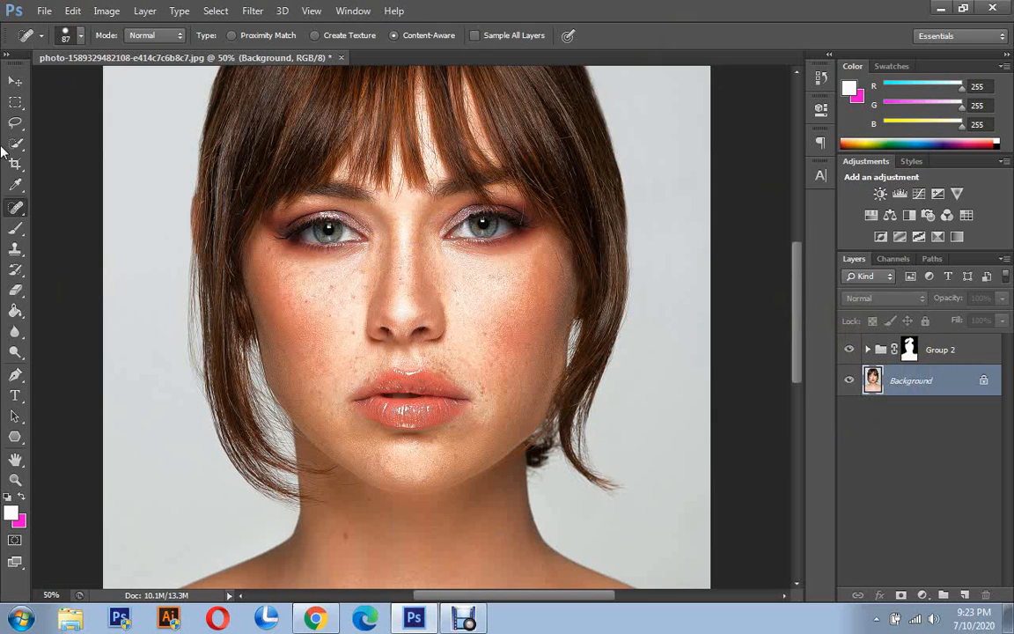
{"action": "right_click", "coordinate": [15, 208]}
{"action": "left_click", "coordinate": [67, 207]}
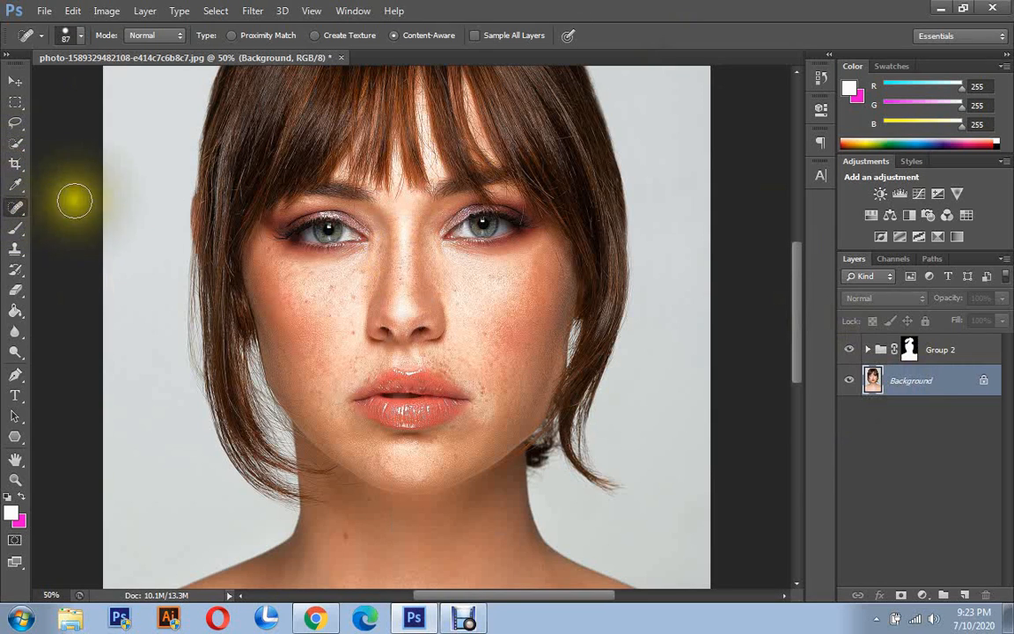
{"action": "right_click", "coordinate": [317, 287]}
{"action": "left_click_drag", "start_coordinate": [394, 322], "coordinate": [369, 322]}
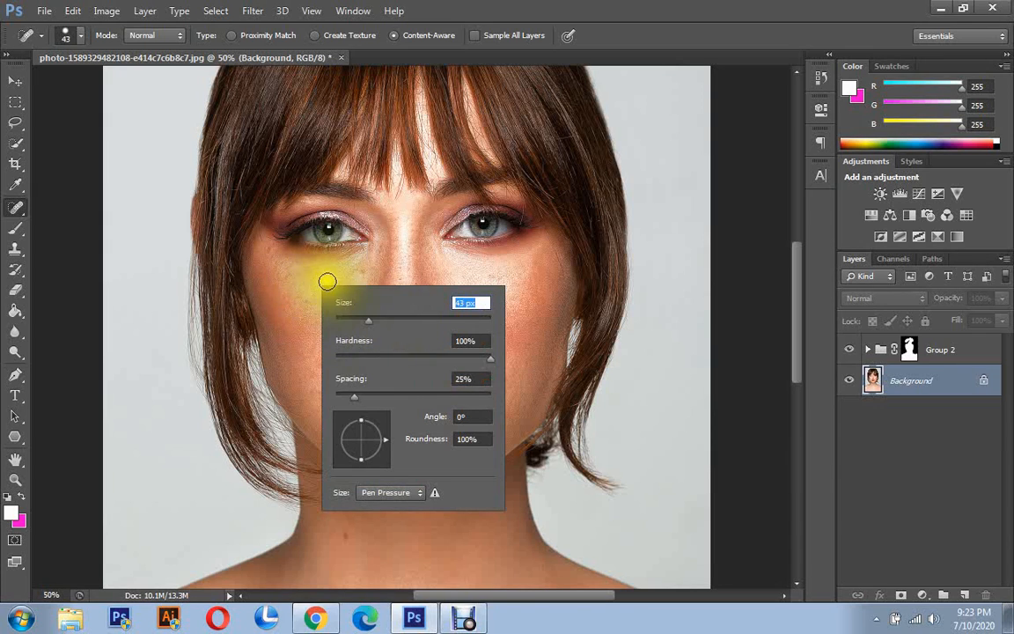
Heal the freckles and dark spots on both cheeks and around the nose and mouth on the Background layer.
{"action": "left_click", "coordinate": [318, 281]}
{"action": "left_click_drag", "start_coordinate": [302, 280], "coordinate": [310, 300]}
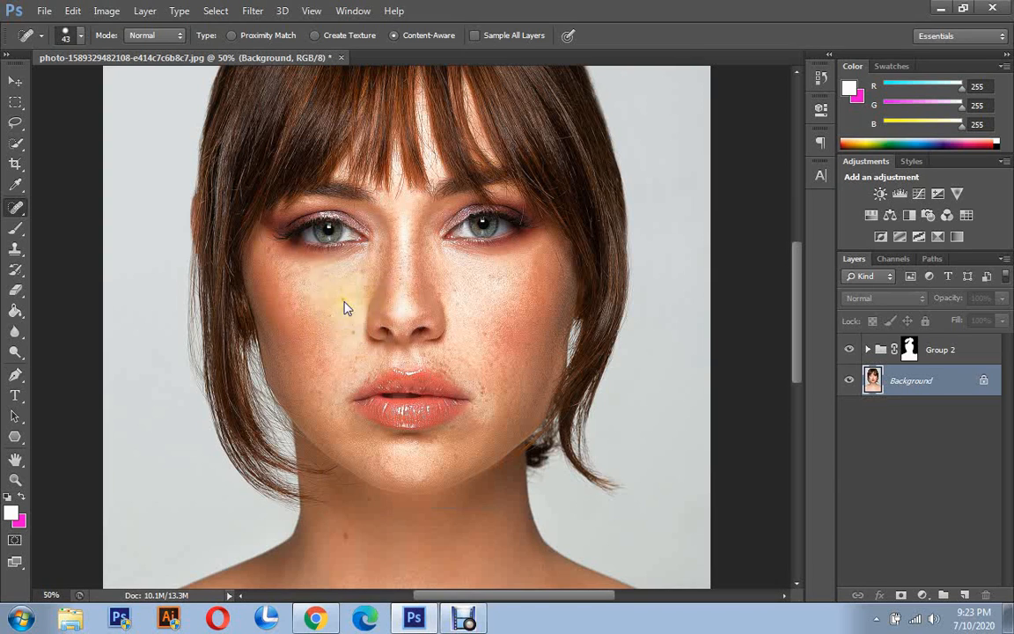
{"action": "left_click", "coordinate": [344, 299]}
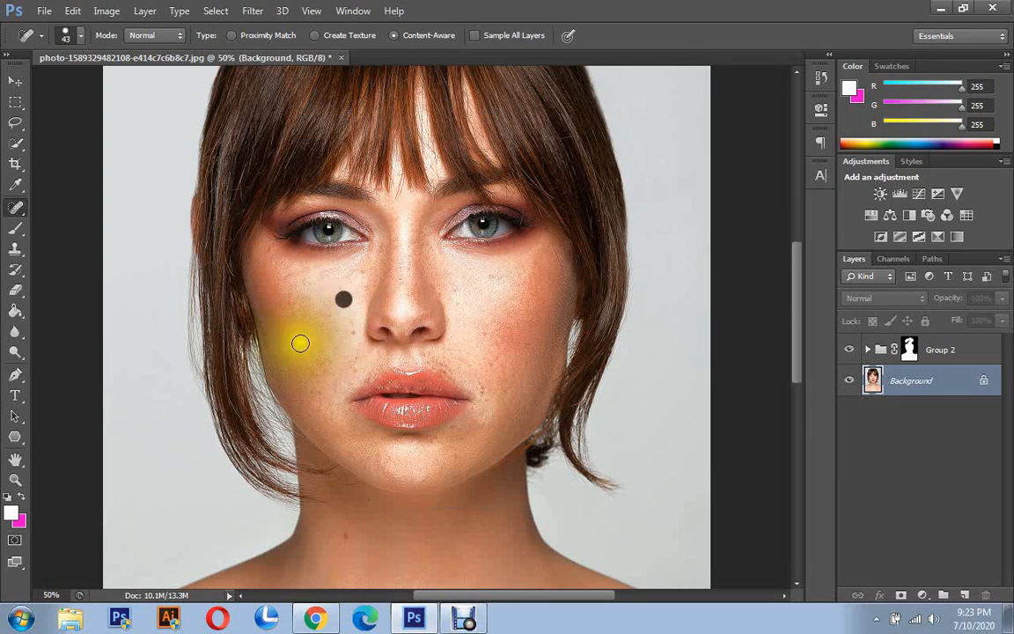
{"action": "left_click", "coordinate": [488, 334]}
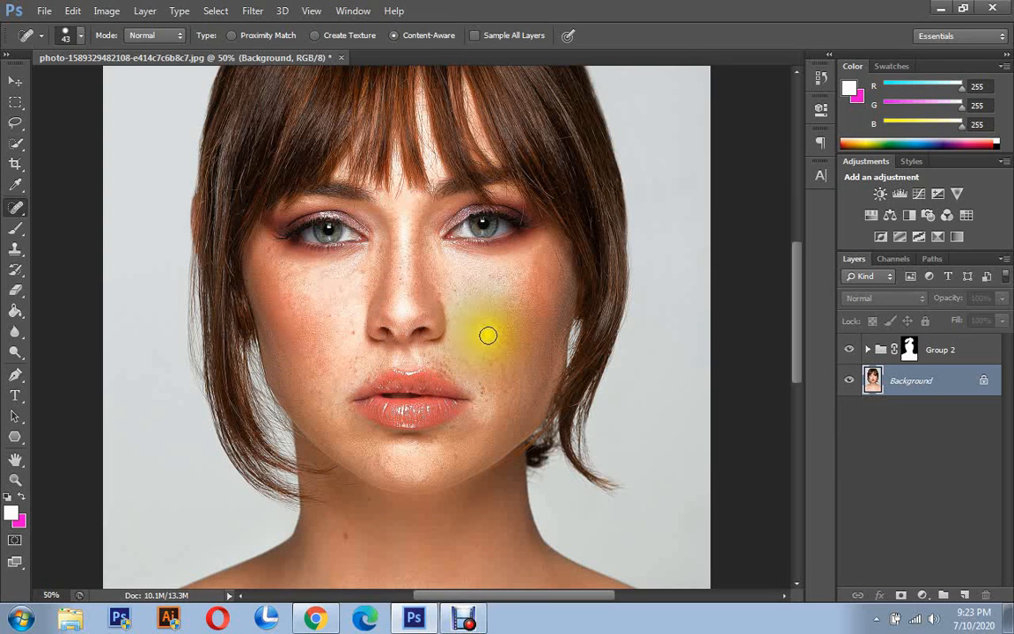
{"action": "left_click", "coordinate": [482, 388]}
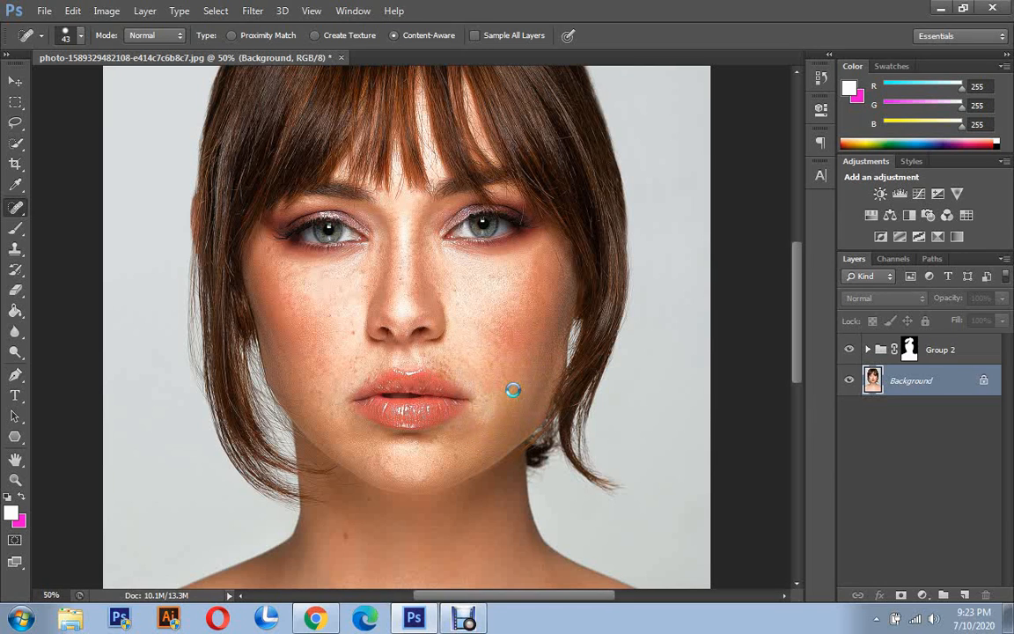
{"action": "left_click", "coordinate": [513, 390]}
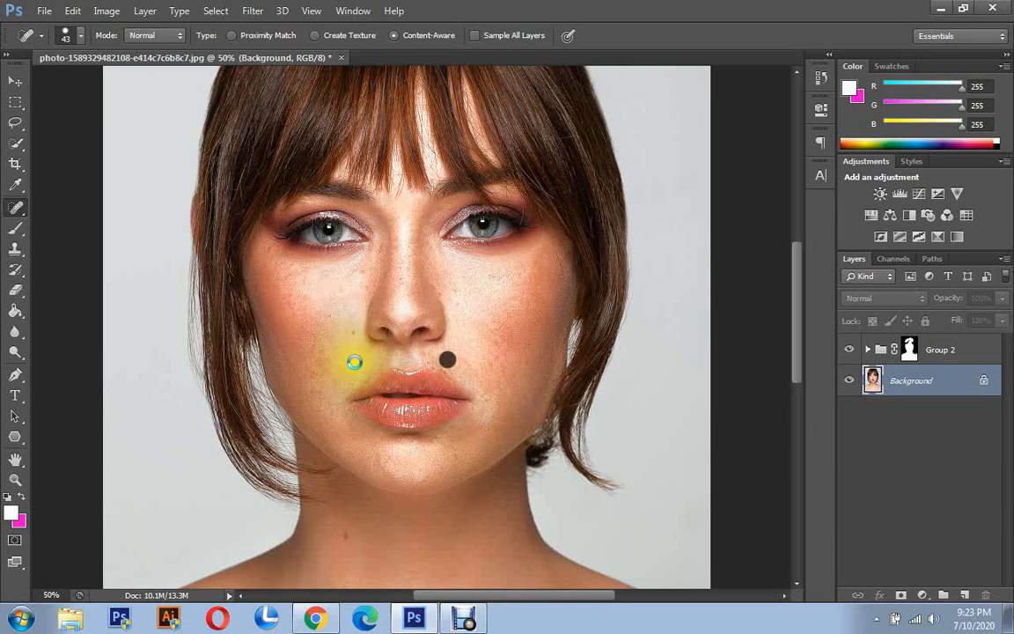
{"action": "left_click", "coordinate": [347, 331]}
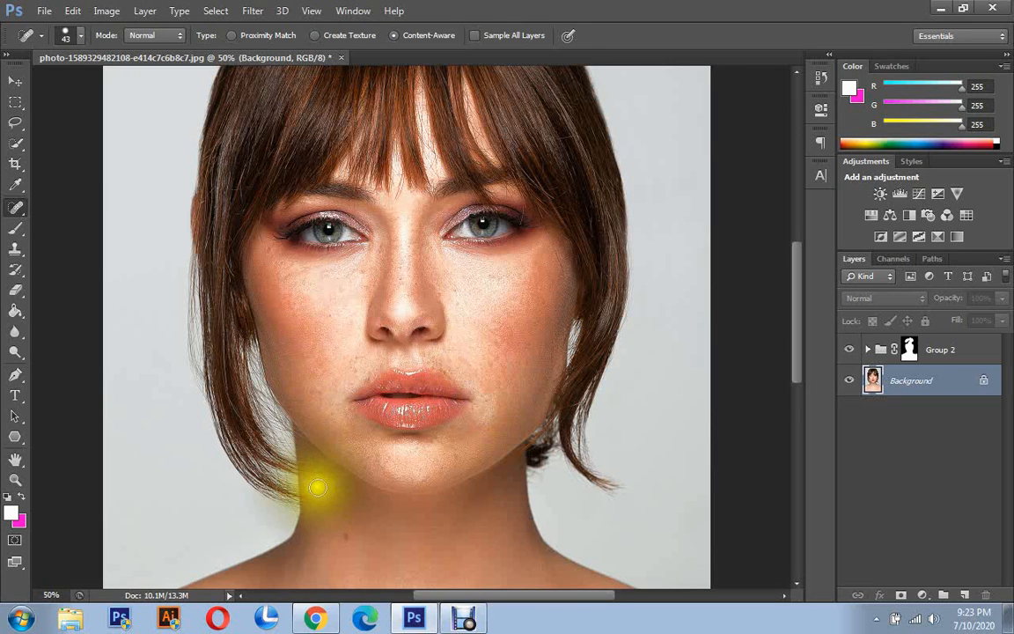
Heal the moles on the neck, below the jaw and above the collarbone on the Background layer.
{"action": "scroll", "coordinate": [326, 475], "scroll_direction": "down", "scroll_amount": 3}
{"action": "left_click", "coordinate": [352, 444]}
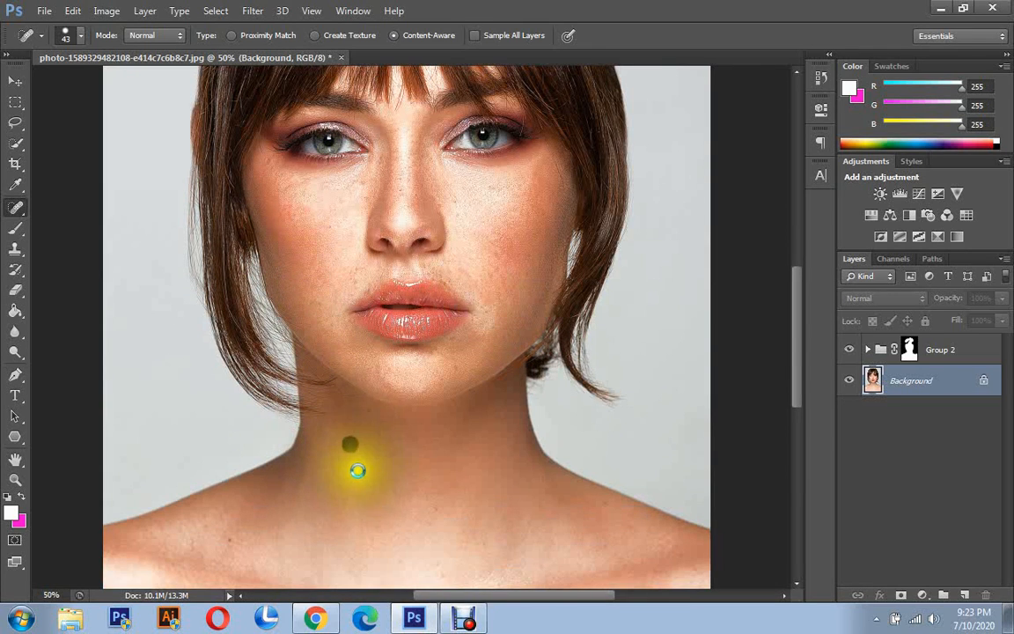
{"action": "left_click", "coordinate": [367, 412]}
{"action": "scroll", "coordinate": [274, 435], "scroll_direction": "down", "scroll_amount": 5}
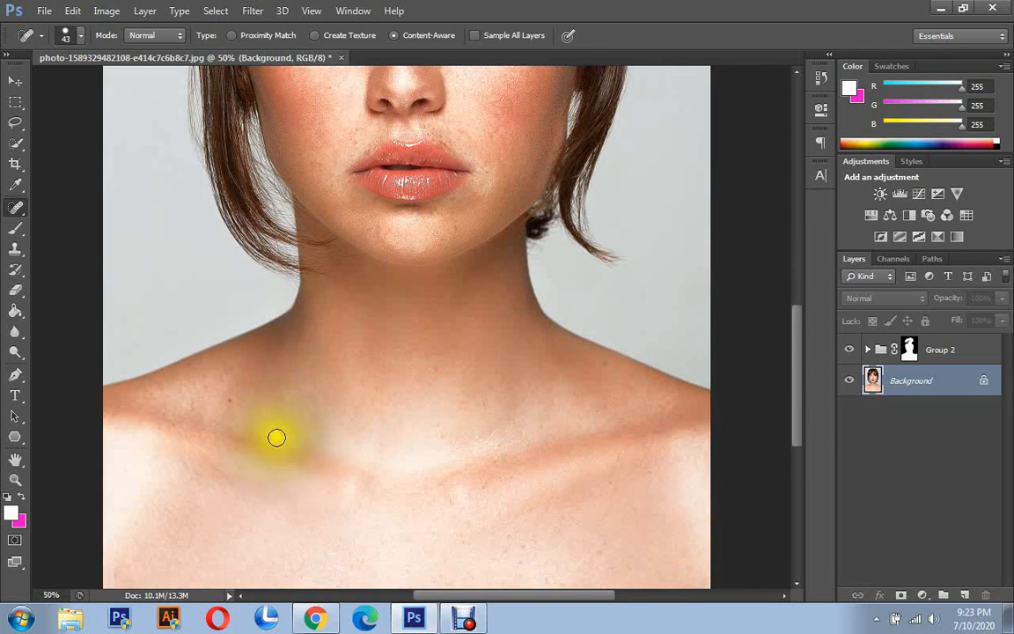
{"action": "left_click", "coordinate": [231, 402]}
{"action": "scroll", "coordinate": [344, 372], "scroll_direction": "down", "scroll_amount": 3}
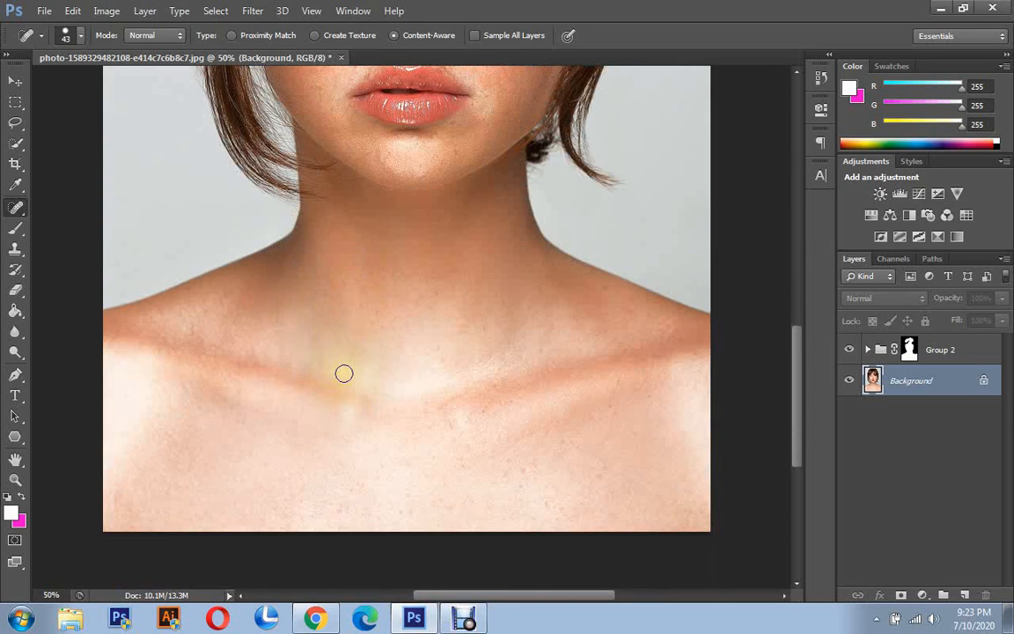
{"action": "scroll", "coordinate": [343, 368], "scroll_direction": "up", "scroll_amount": 8}
{"action": "scroll", "coordinate": [344, 368], "scroll_direction": "up", "scroll_amount": 3}
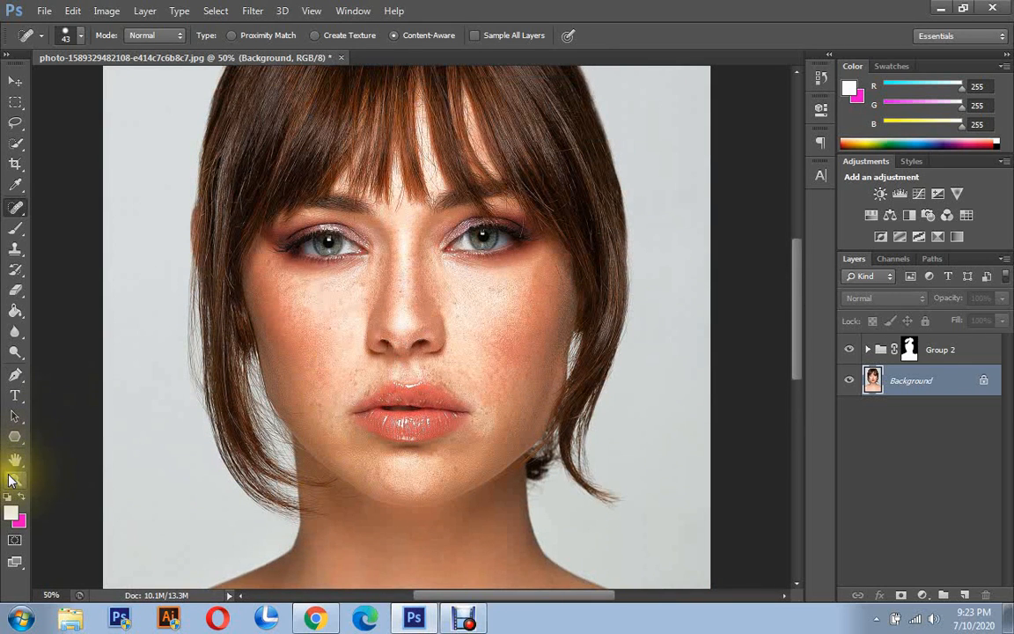